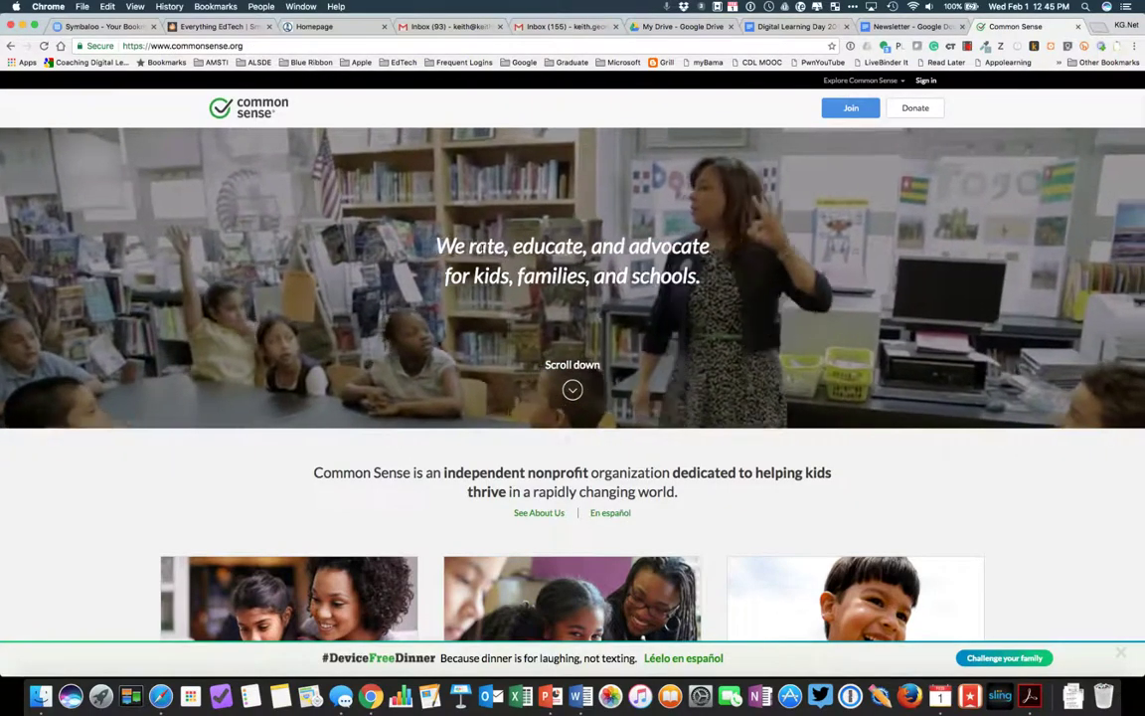
- Scroll down the commonsense.org home page toward the For Educators section
scroll(482, 248, "down", 5)
scroll(483, 248, "down", 3)
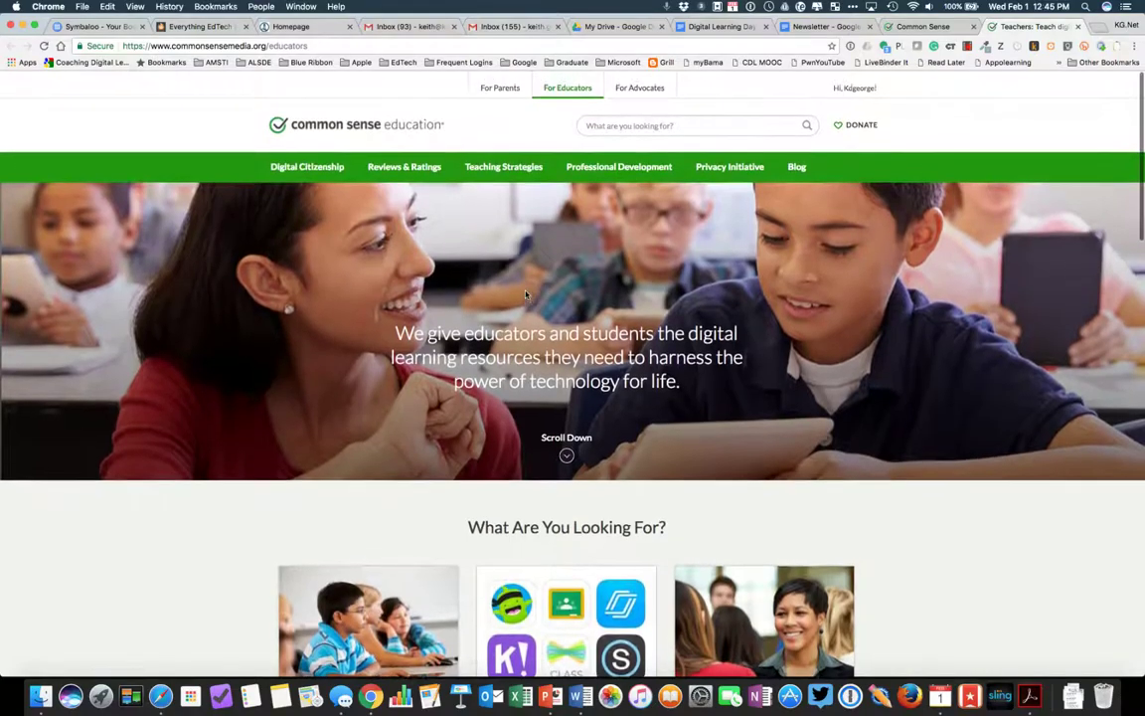
- Open Lesson Plans from the Reviews & Ratings menu in the top navigation
mouse_move(866, 83)
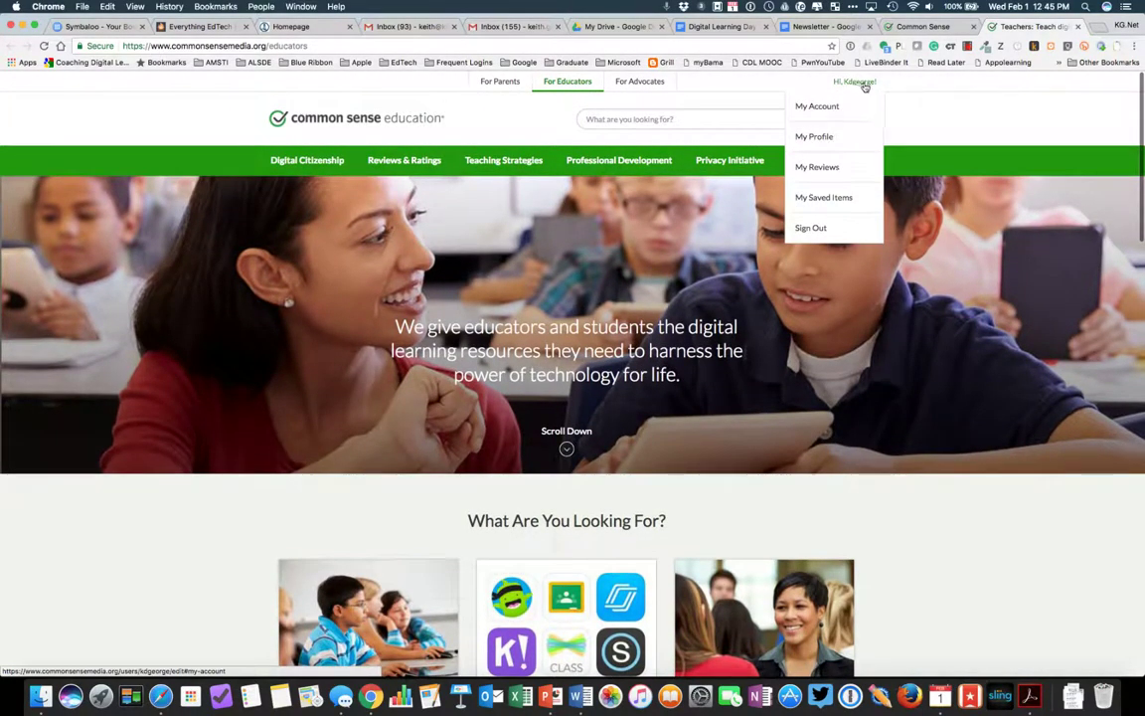
mouse_move(304, 162)
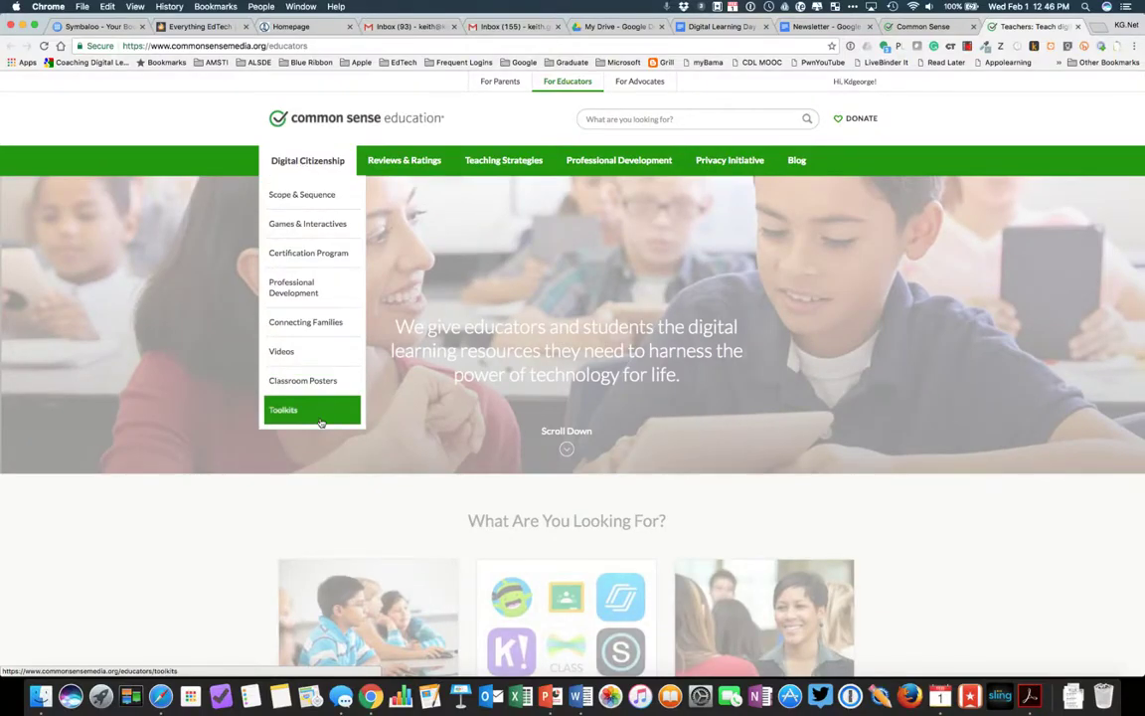
mouse_move(300, 221)
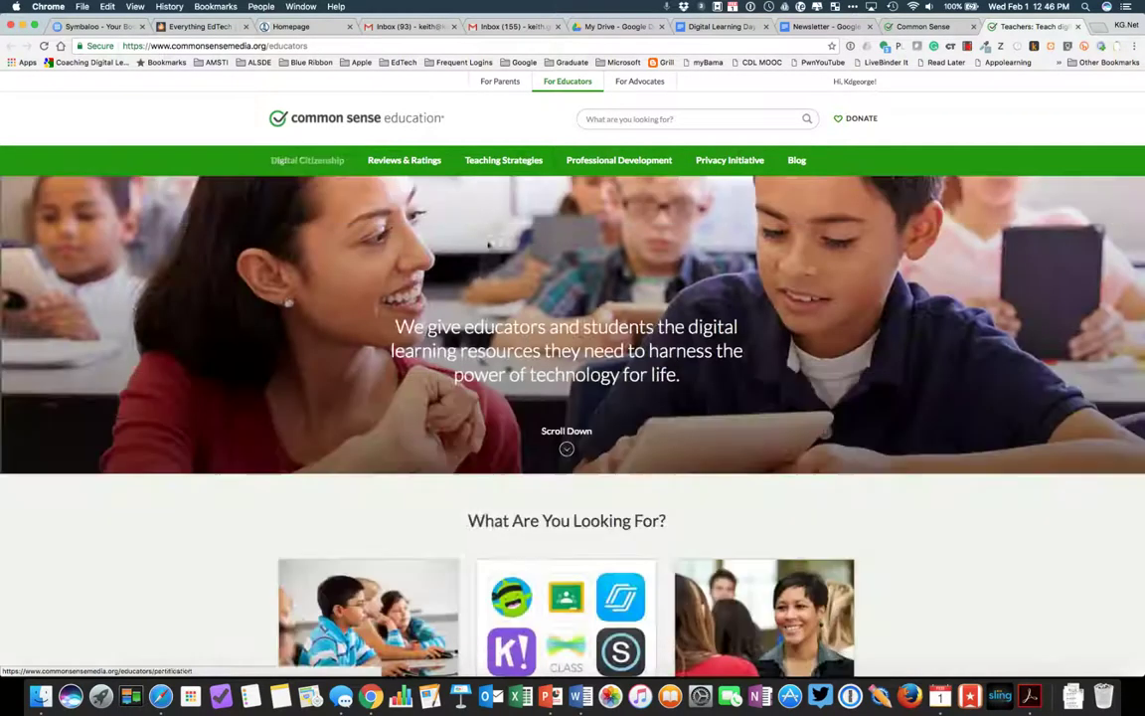
mouse_move(506, 168)
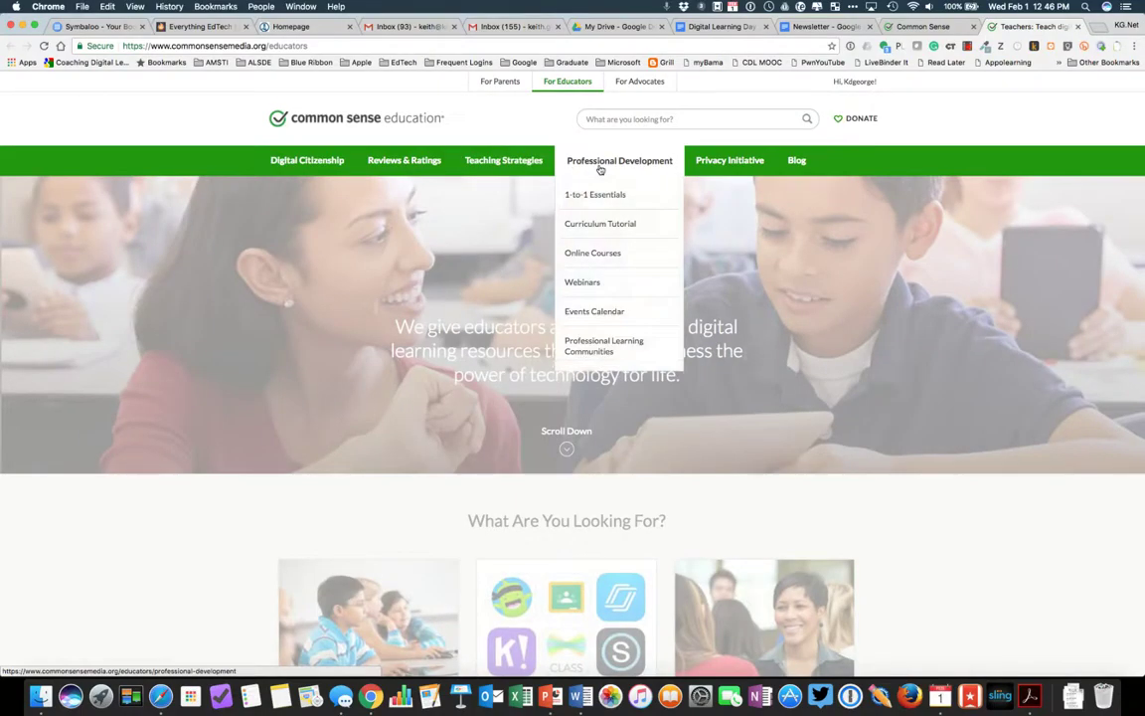
mouse_move(738, 161)
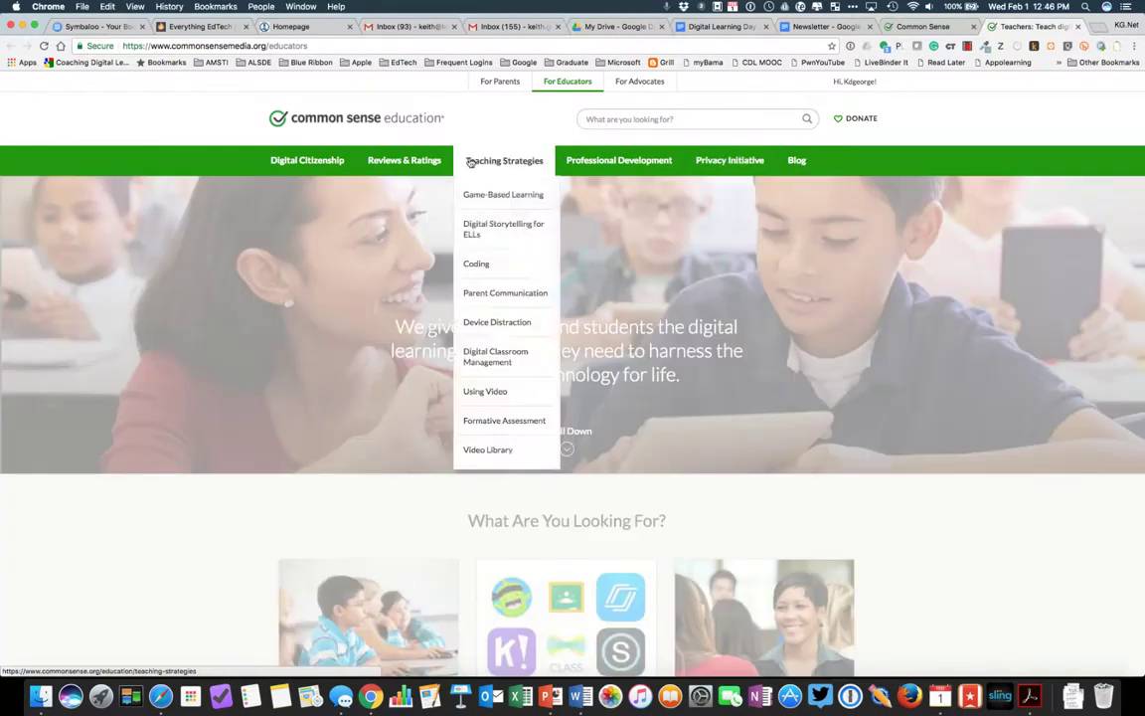
mouse_move(405, 168)
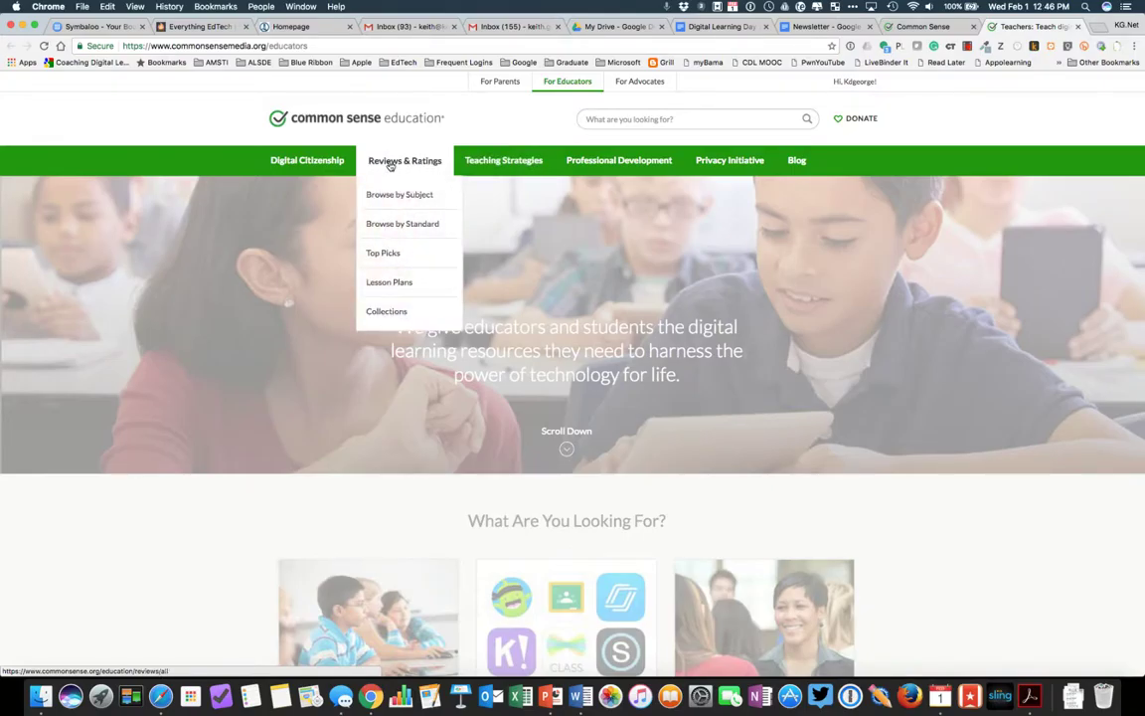
left_click(391, 285)
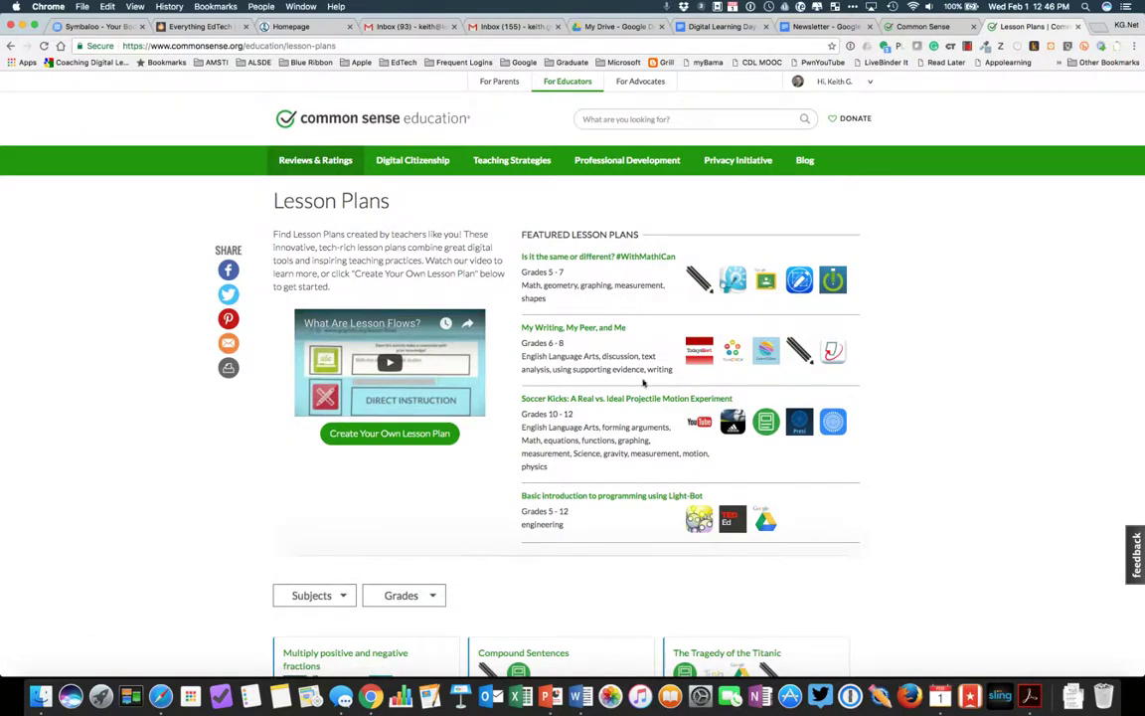
scroll(644, 422, "down", 5)
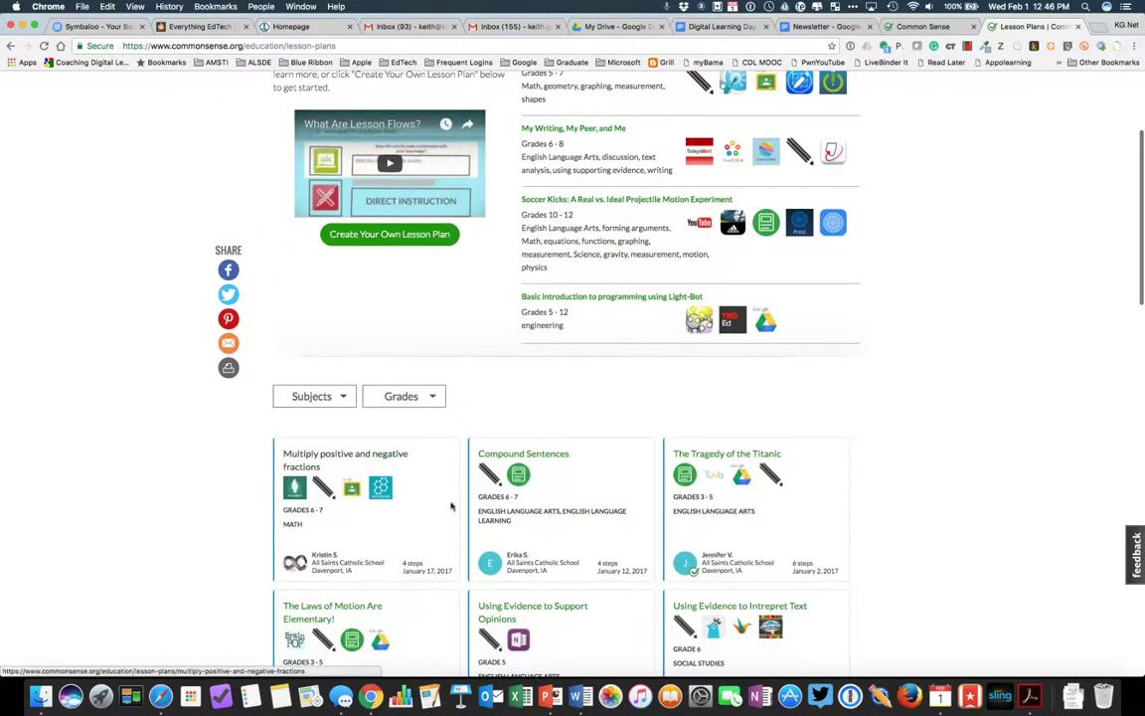
scroll(483, 507, "down", 10)
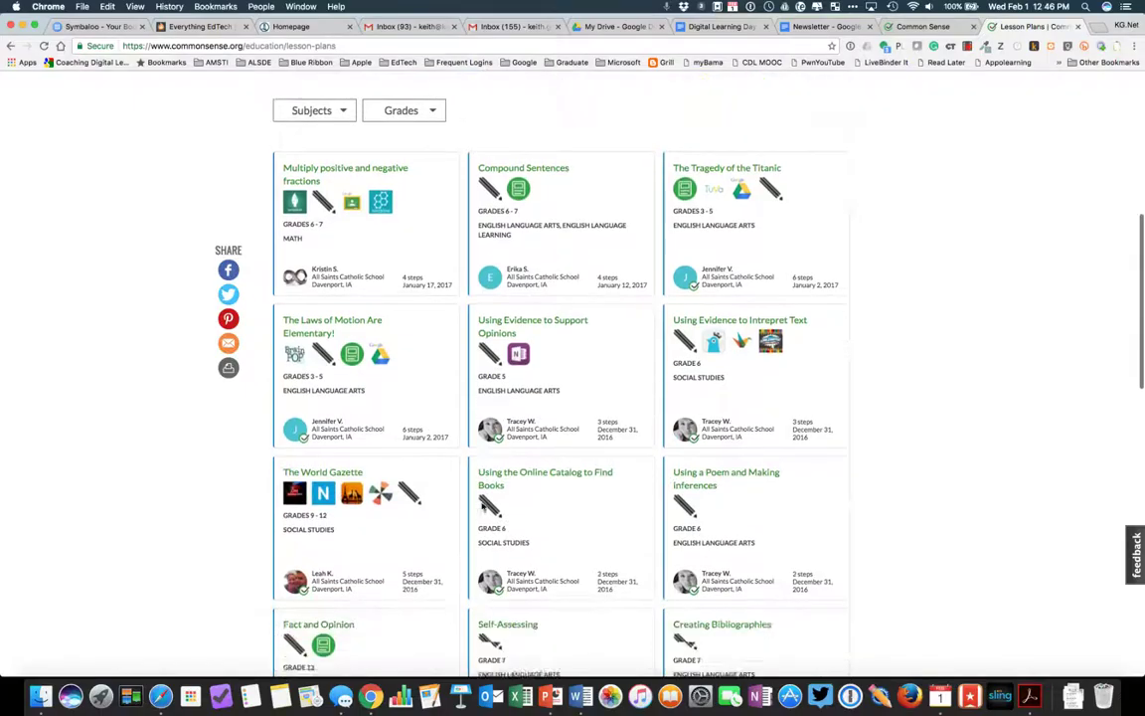
scroll(342, 310, "up", 8)
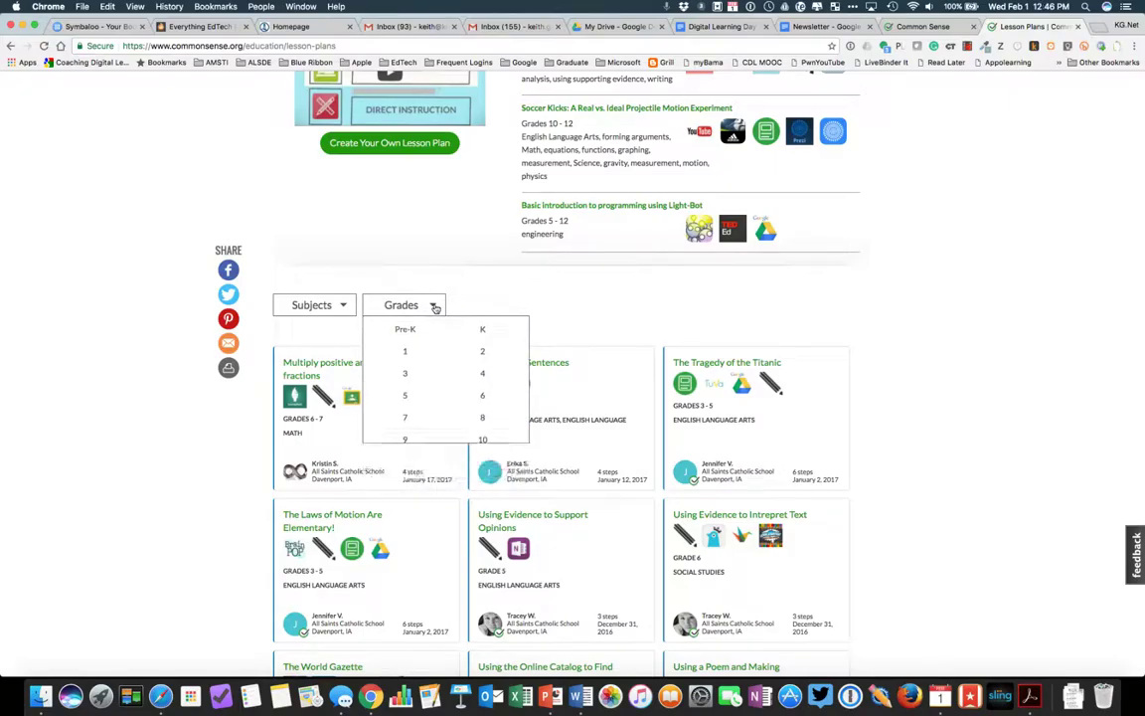
scroll(600, 312, "up", 5)
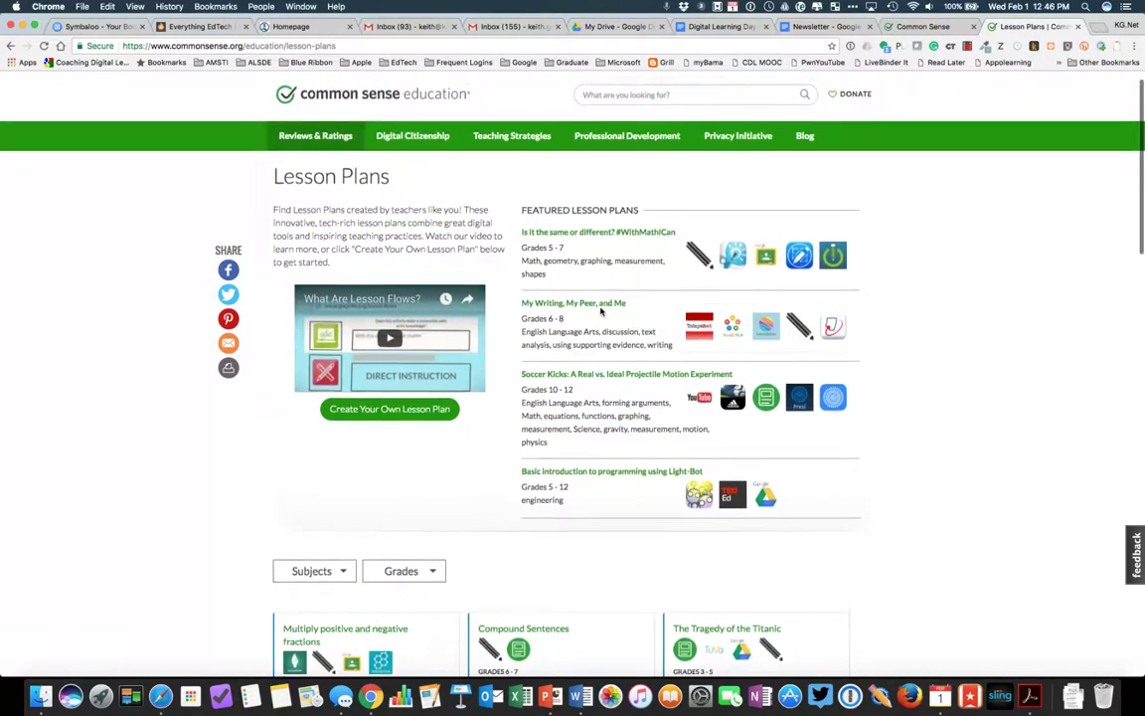
scroll(600, 311, "down", 4)
scroll(600, 311, "down", 5)
scroll(601, 311, "up", 7)
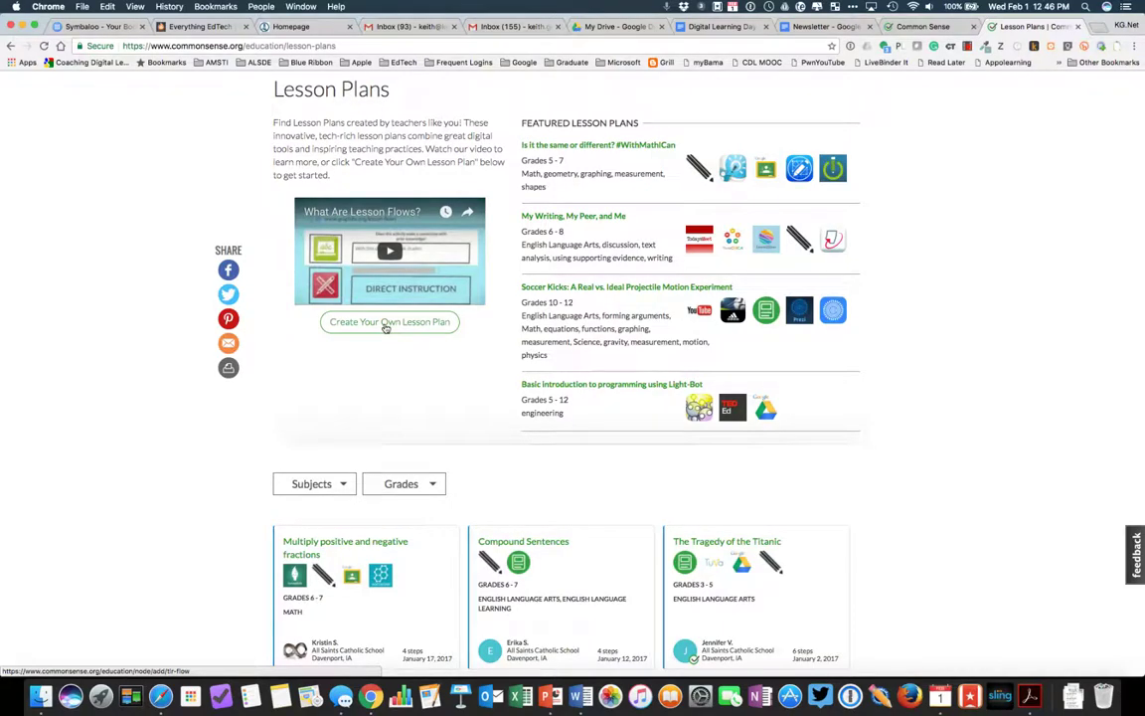
left_click(387, 322)
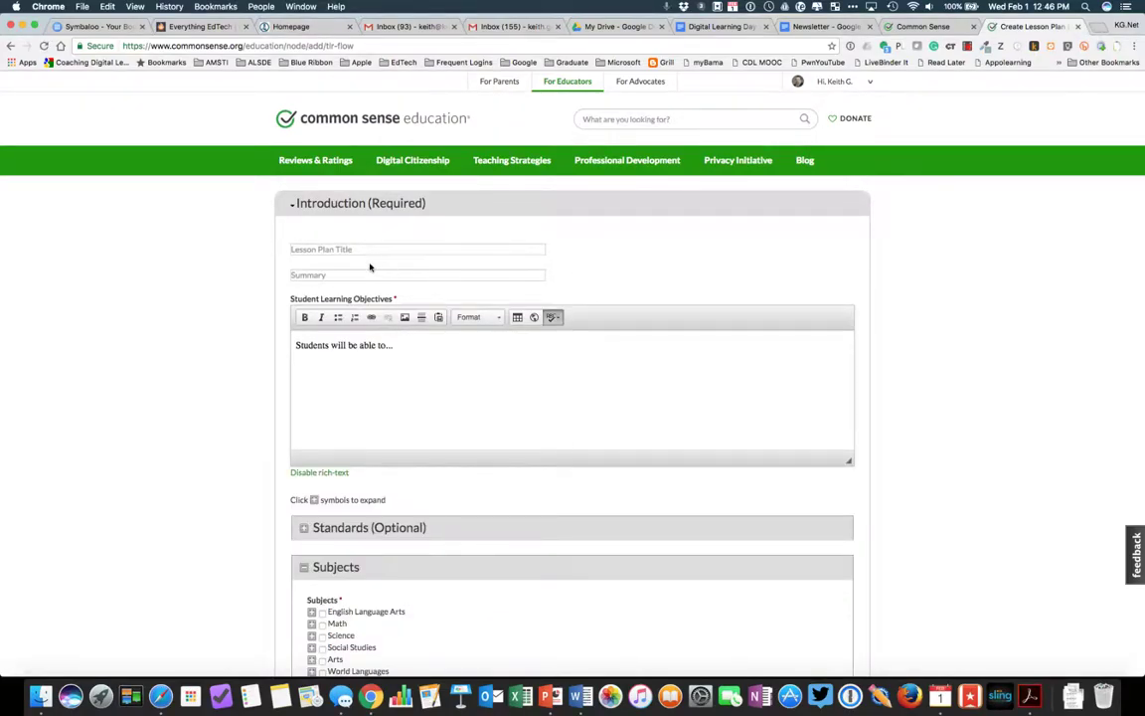
- Start a new lesson plan and step through its Title, Summary and Student Learning Objectives fields
left_click(332, 249)
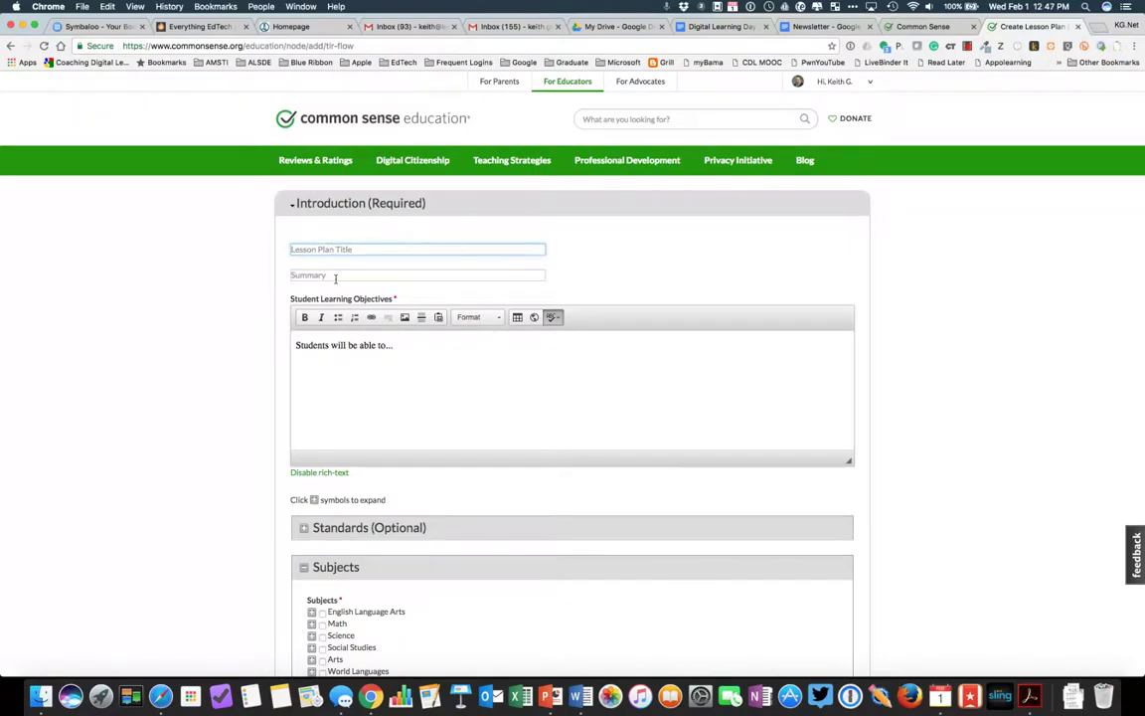
left_click(335, 277)
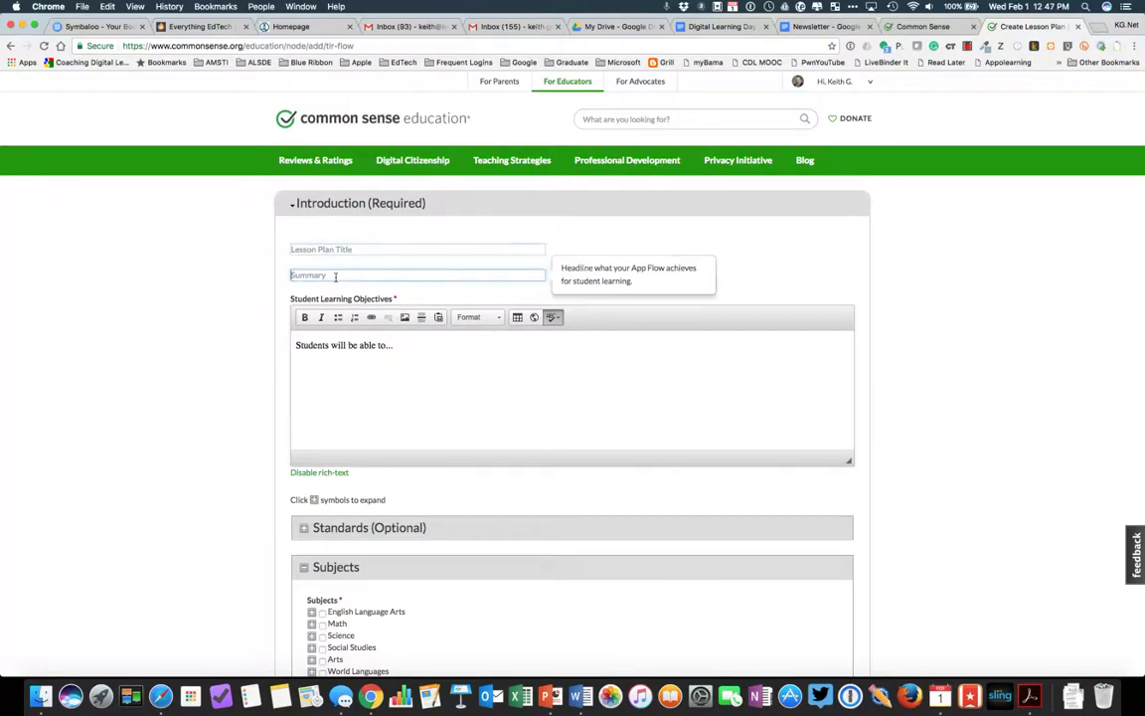
left_click(431, 349)
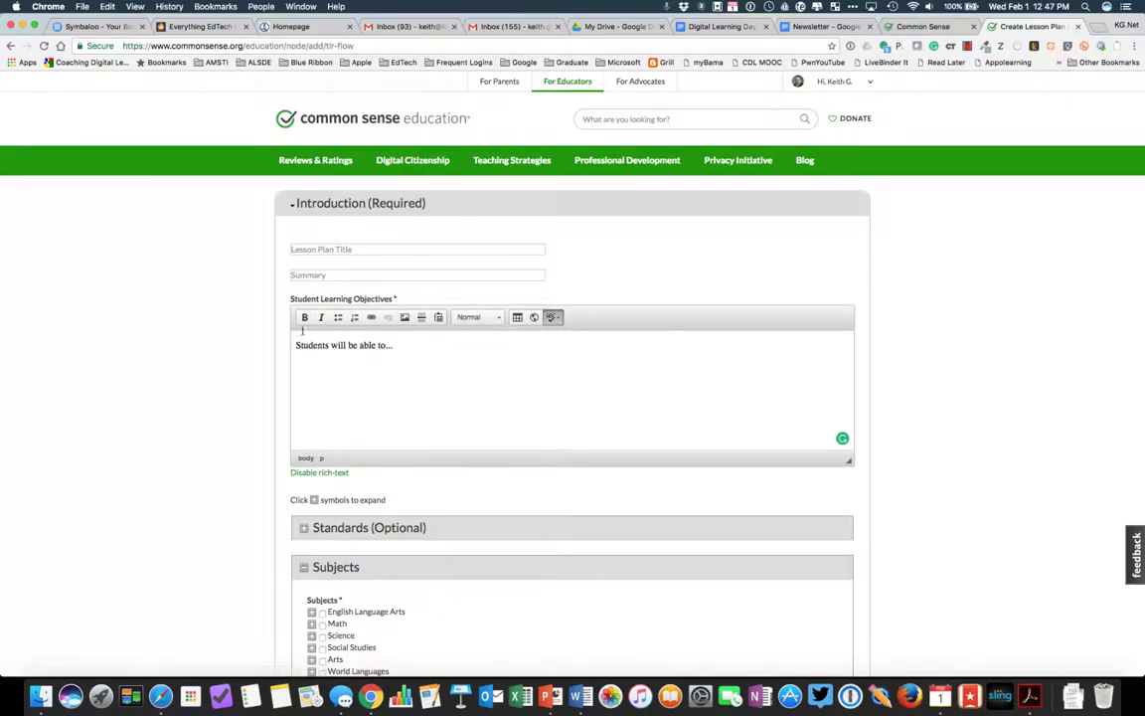
scroll(452, 401, "down", 5)
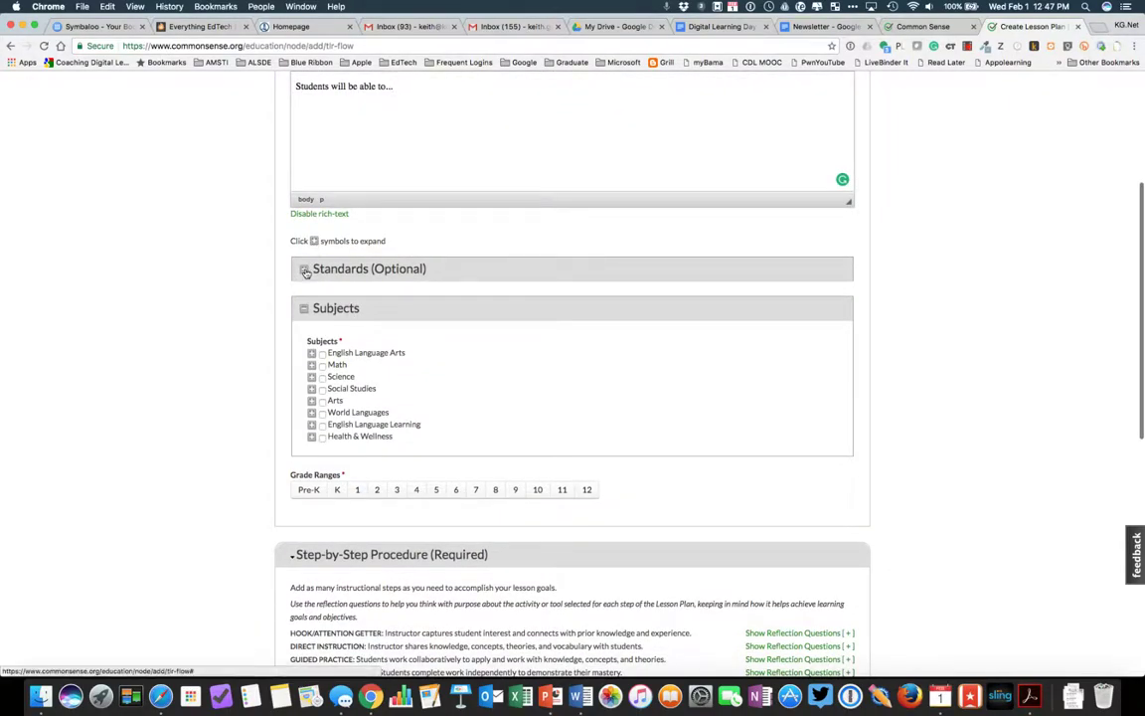
- Preview the optional Standards, then expand Math's subtopics and scroll down to Grade Ranges
left_click(304, 270)
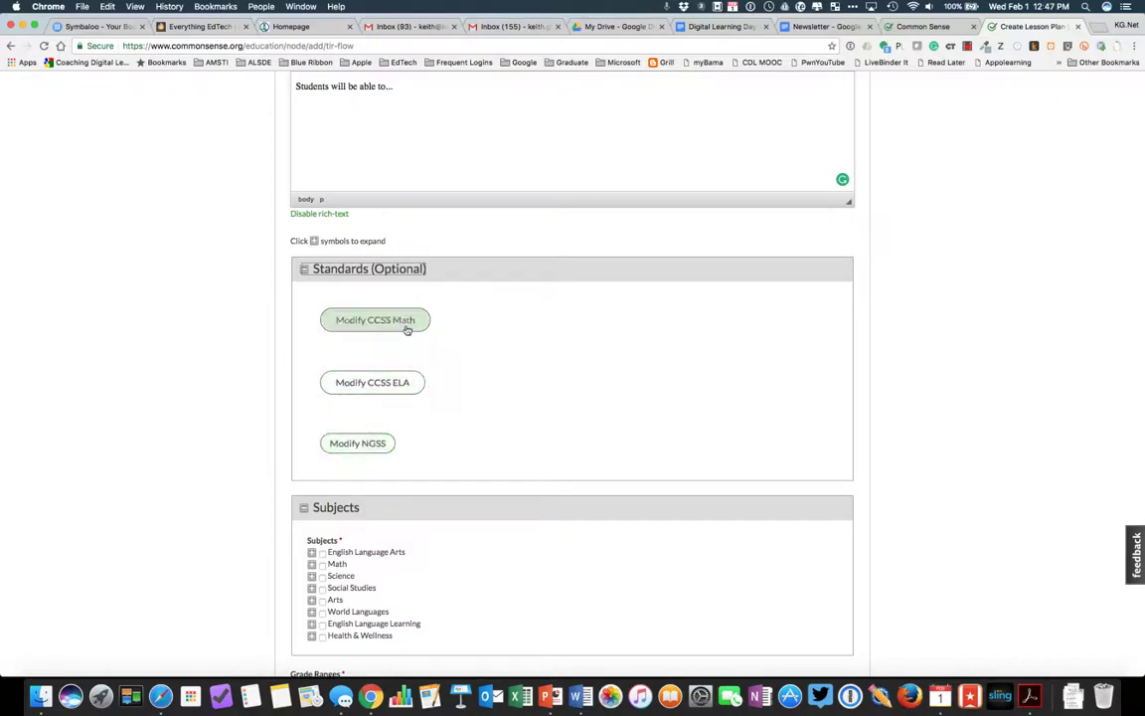
left_click(304, 273)
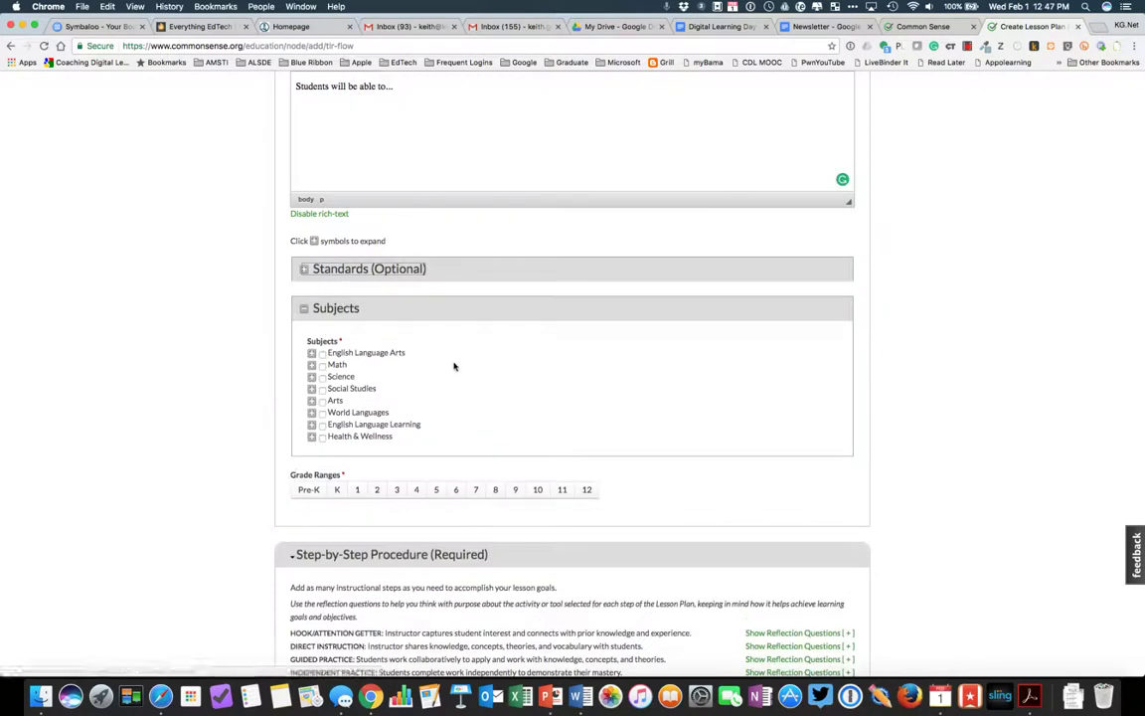
scroll(454, 366, "down", 2)
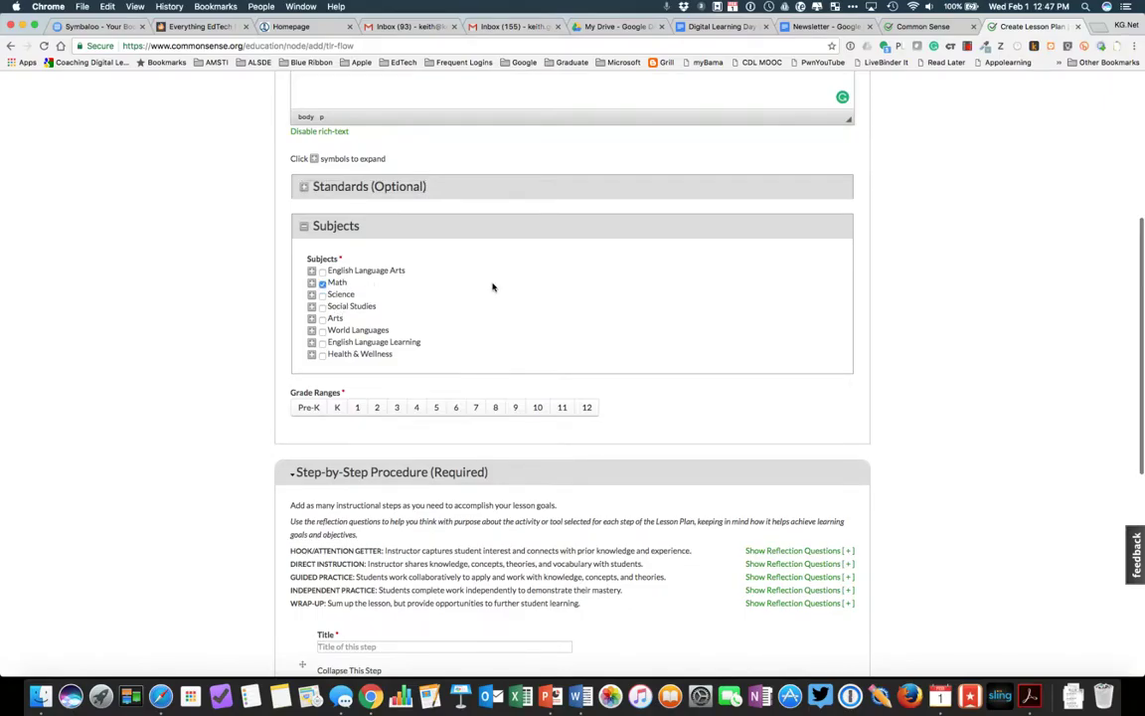
left_click(311, 284)
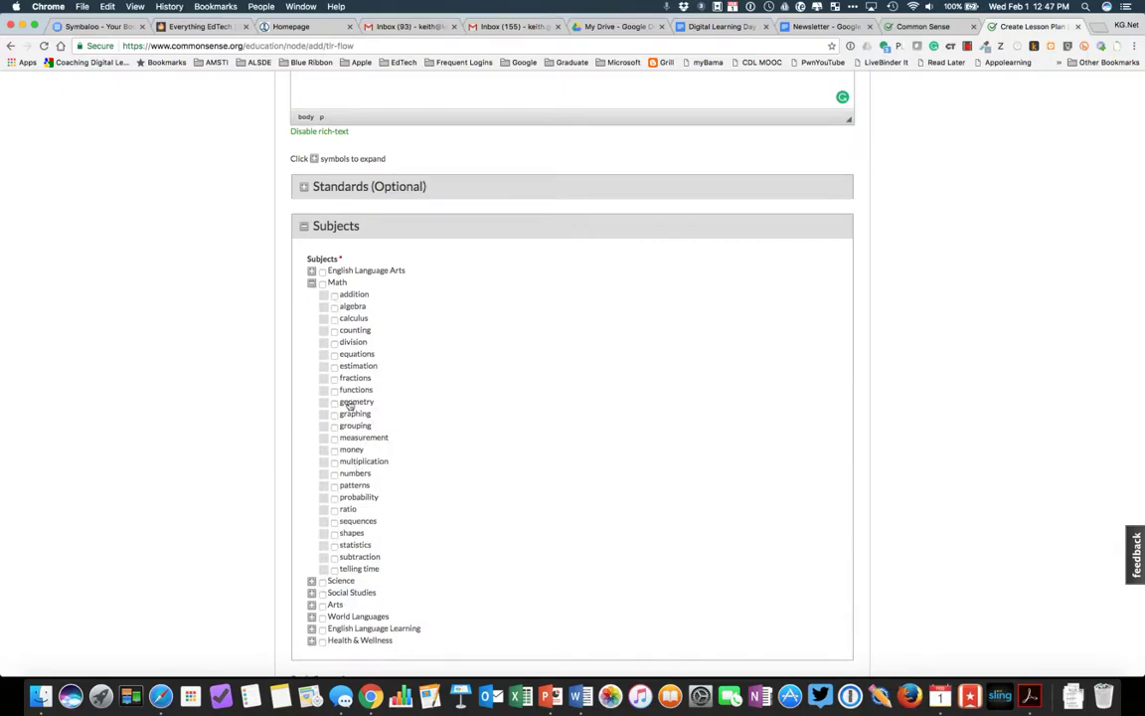
scroll(429, 410, "down", 8)
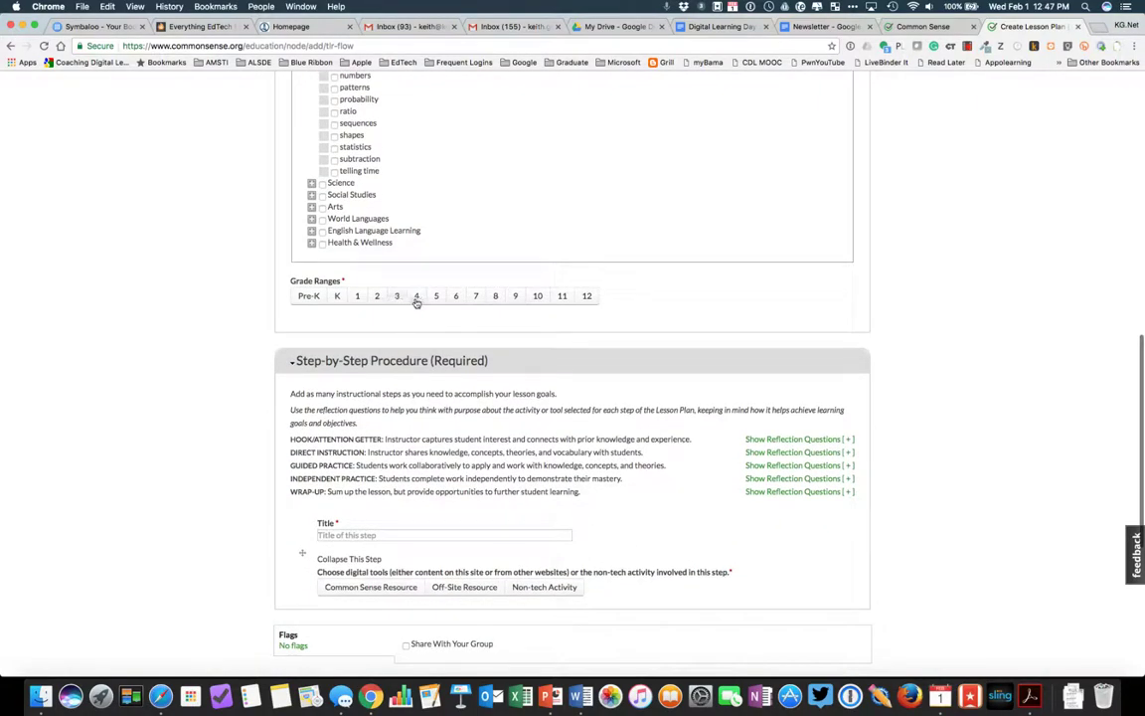
scroll(529, 326, "down", 4)
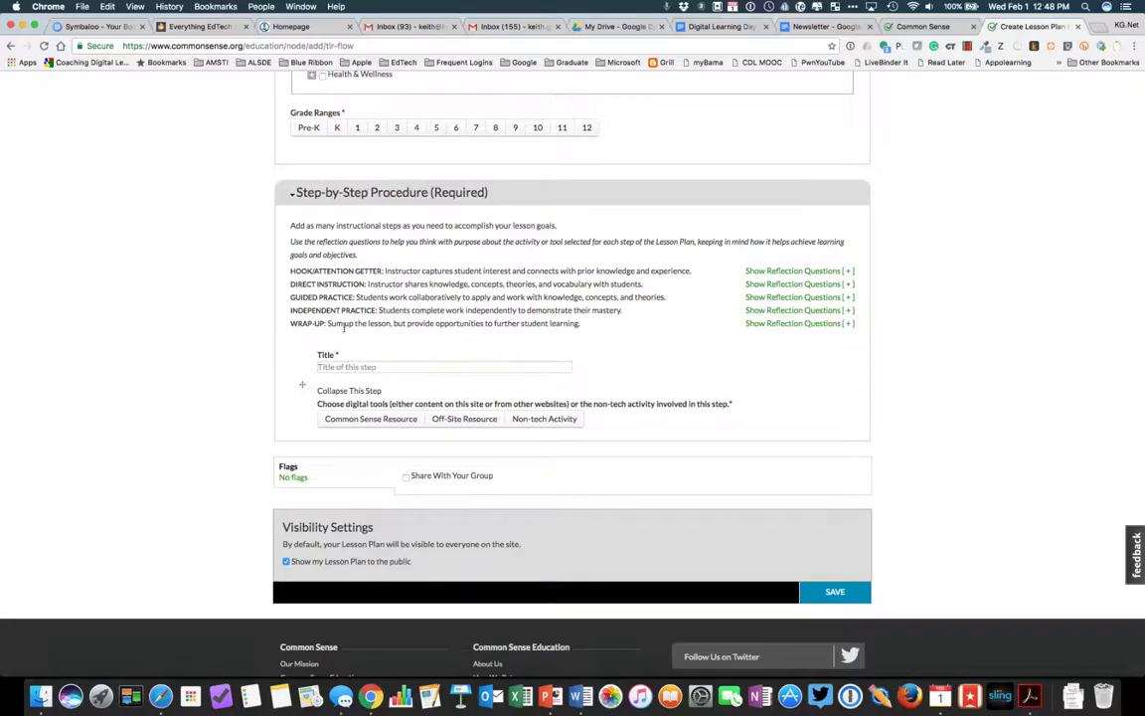
- Show reflection questions for the hook and direct instruction, then begin typing the first step's title
left_click(784, 273)
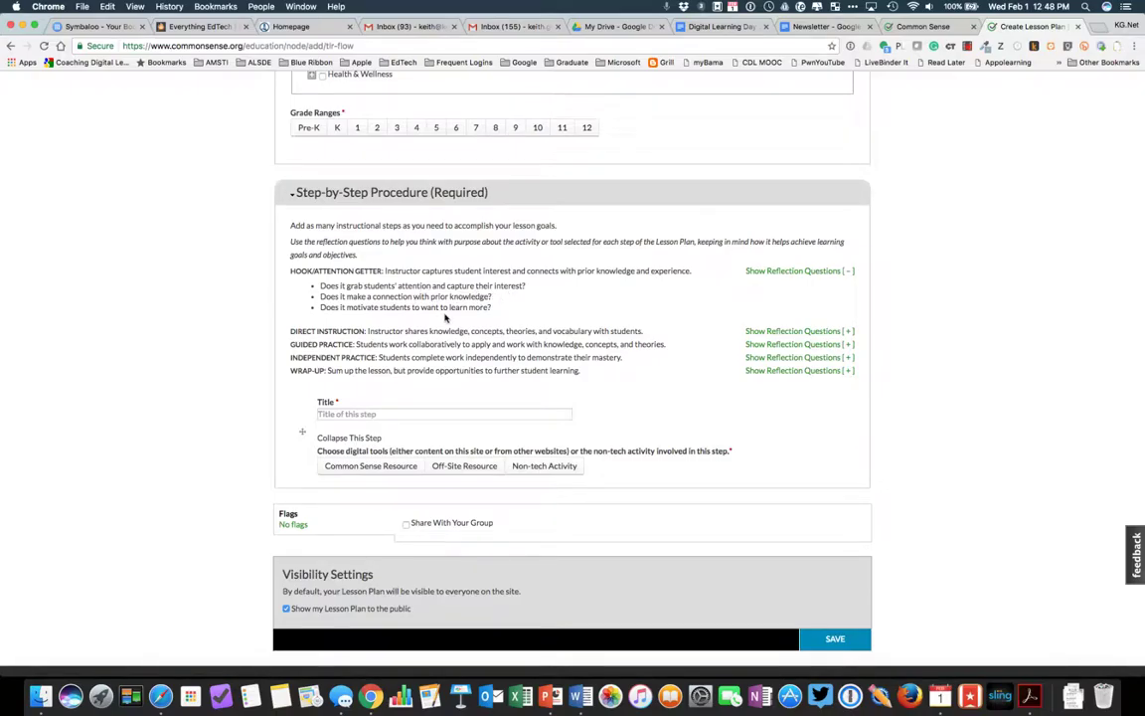
left_click(786, 331)
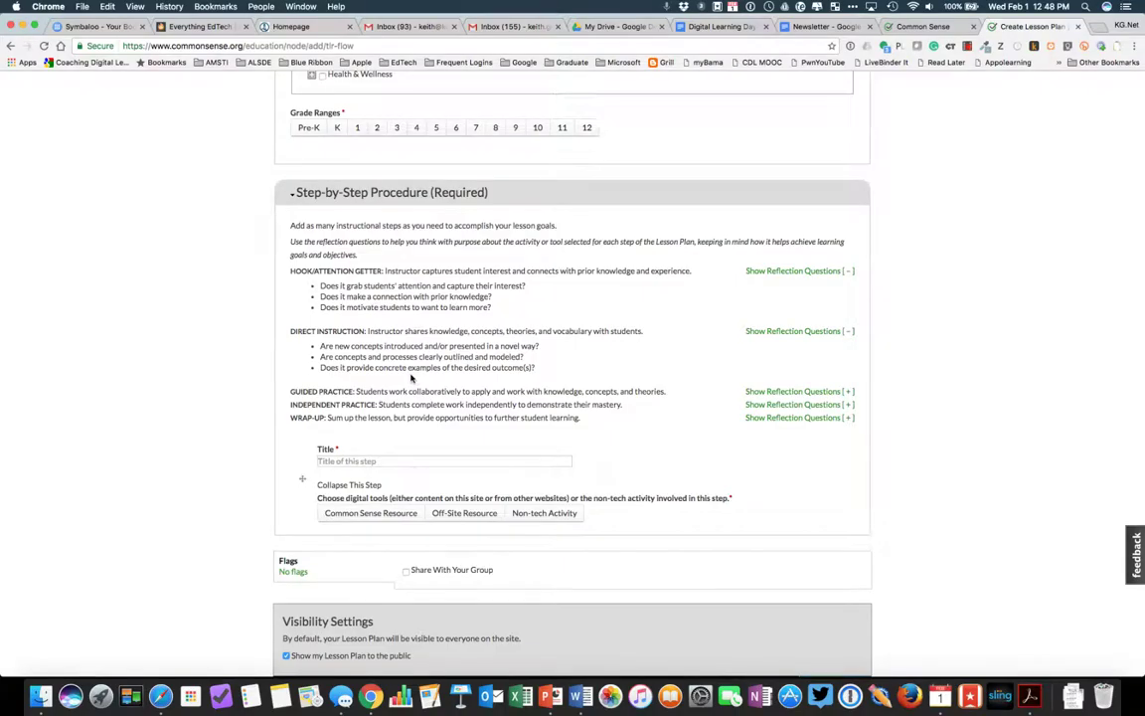
scroll(411, 378, "down", 3)
left_click(326, 332)
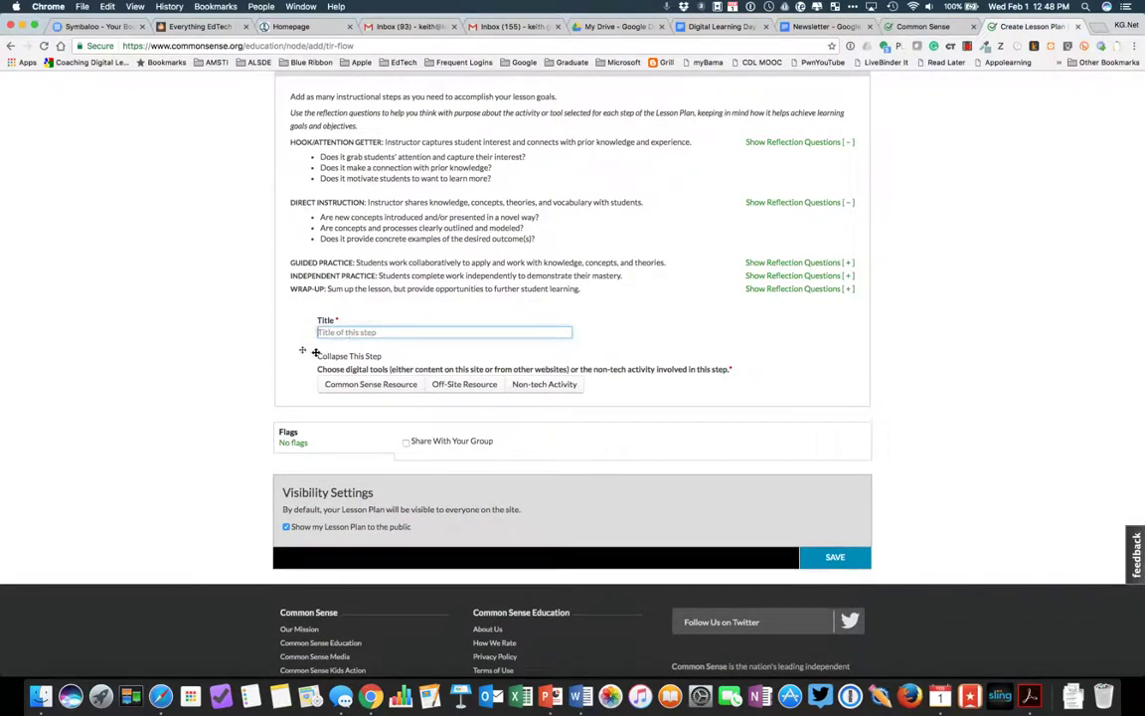
scroll(613, 327, "up", 2)
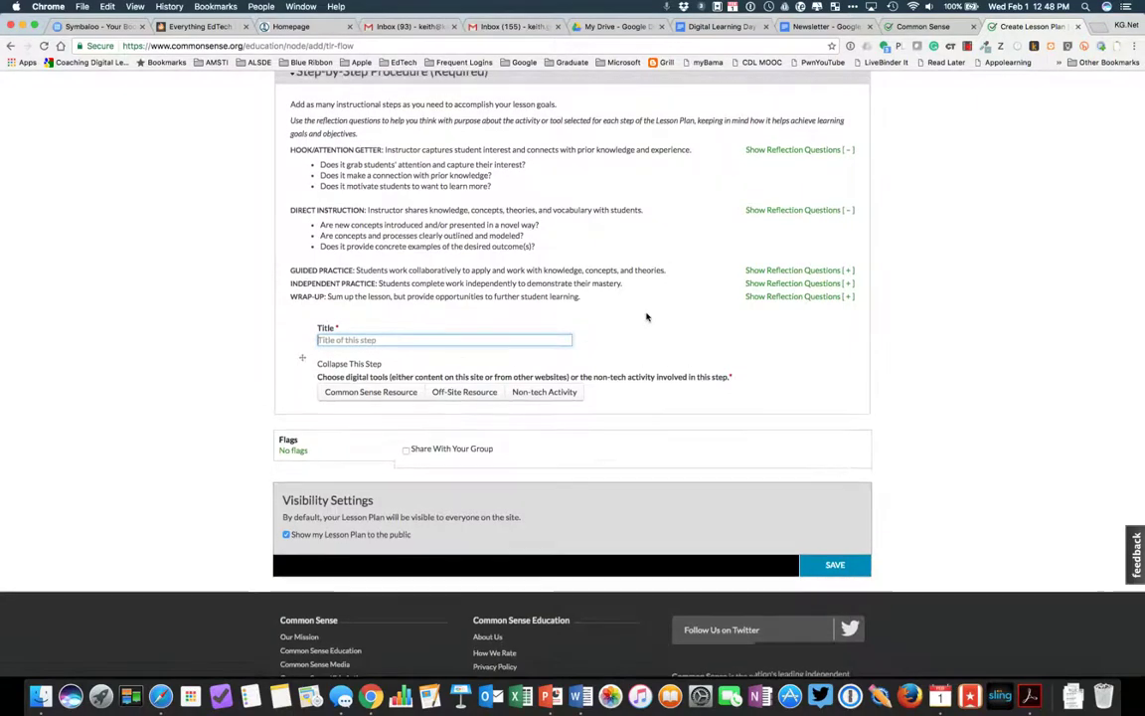
scroll(646, 317, "down", 2)
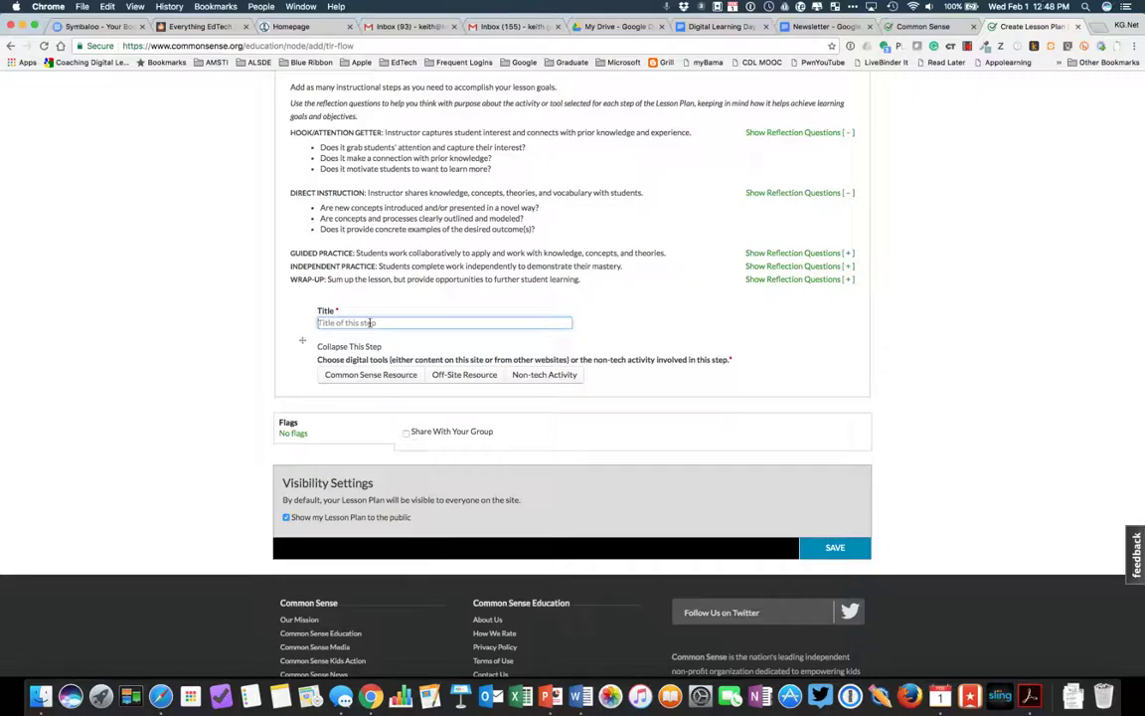
type("First Step")
- Attach Kahoot! as the first step's Common Sense Resource tool and add a second tool slot
left_click(355, 378)
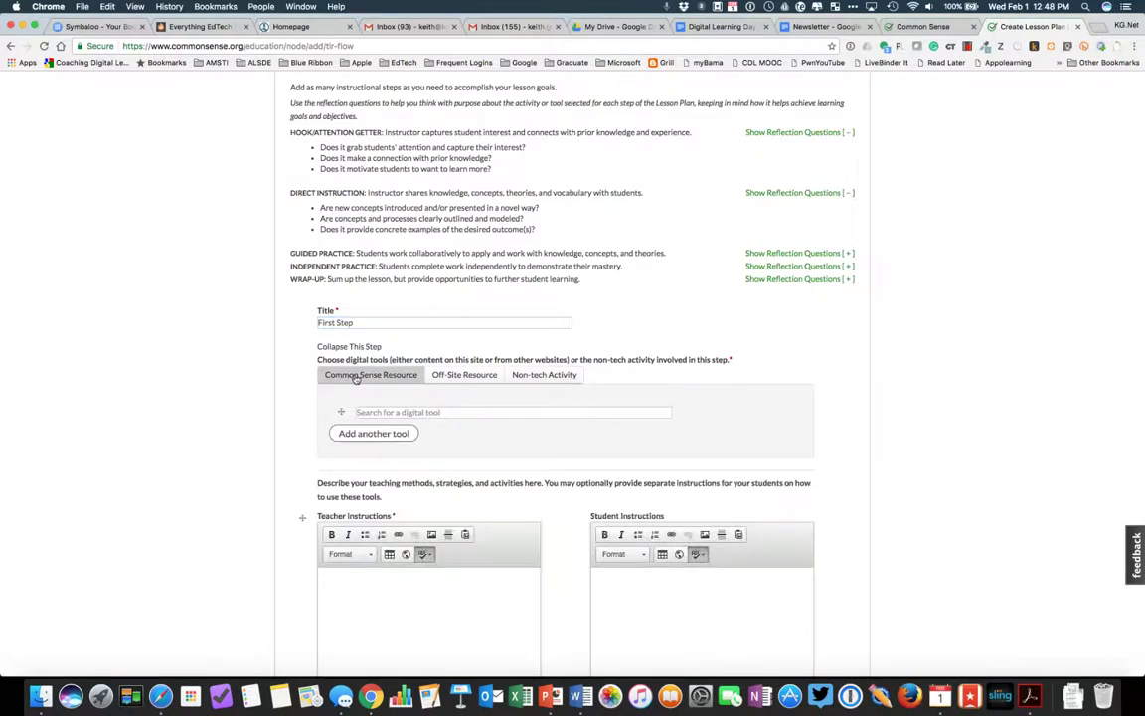
left_click(439, 412)
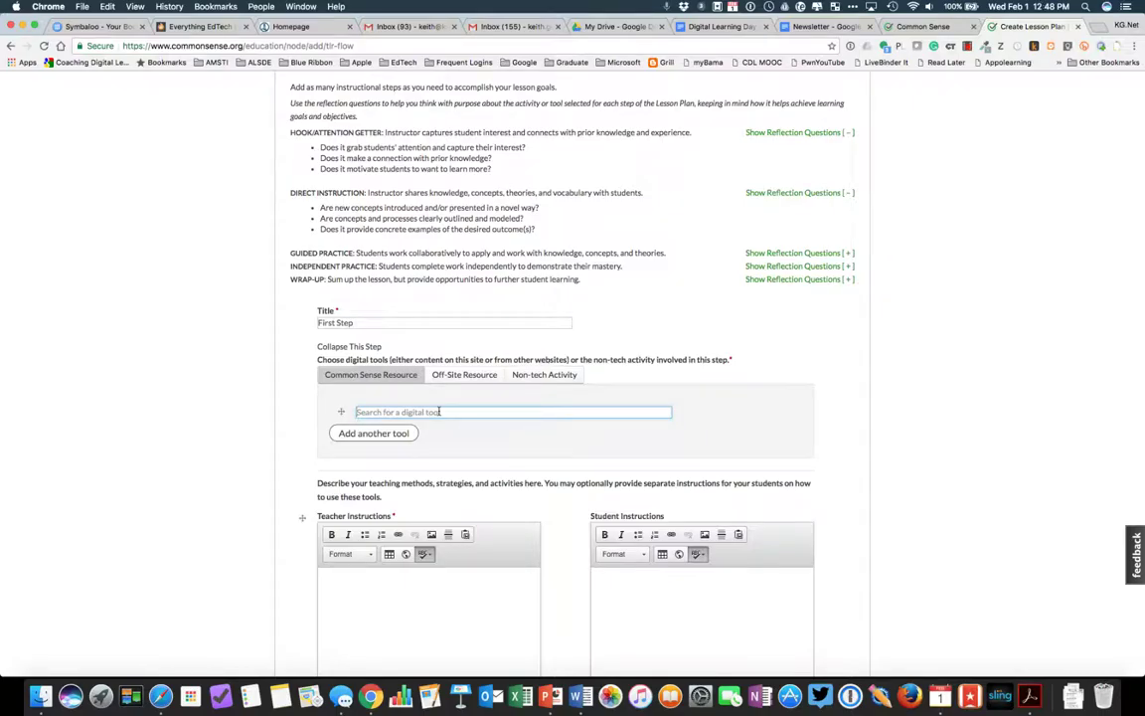
type("Kah")
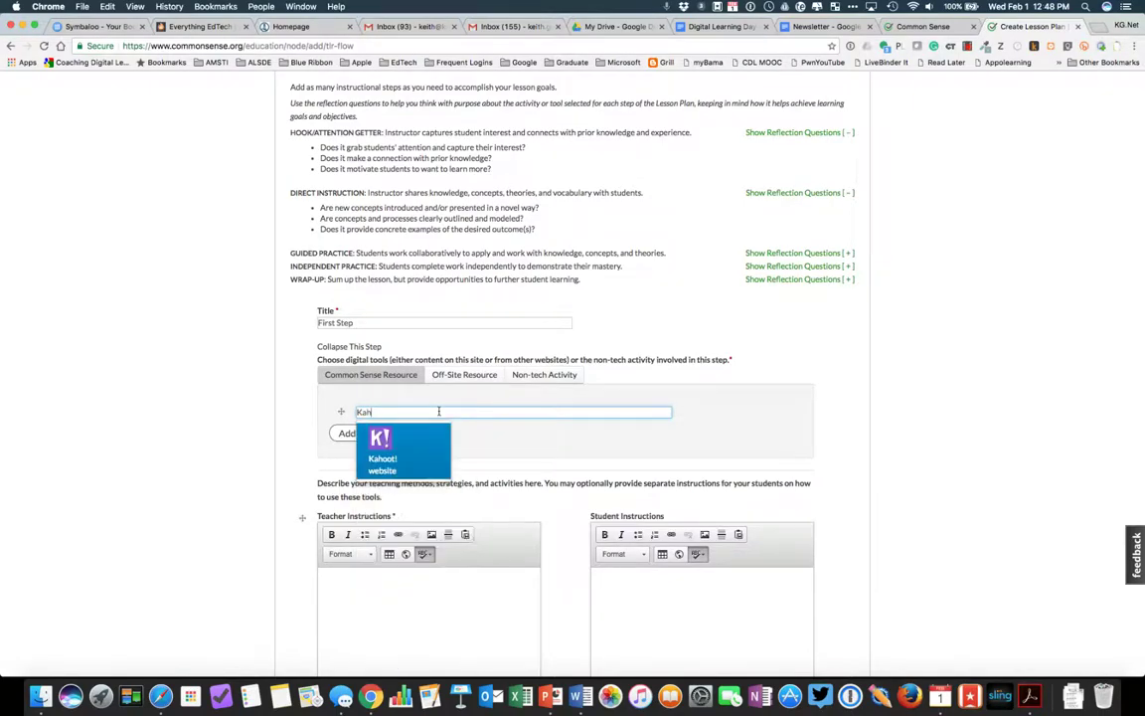
type("oo")
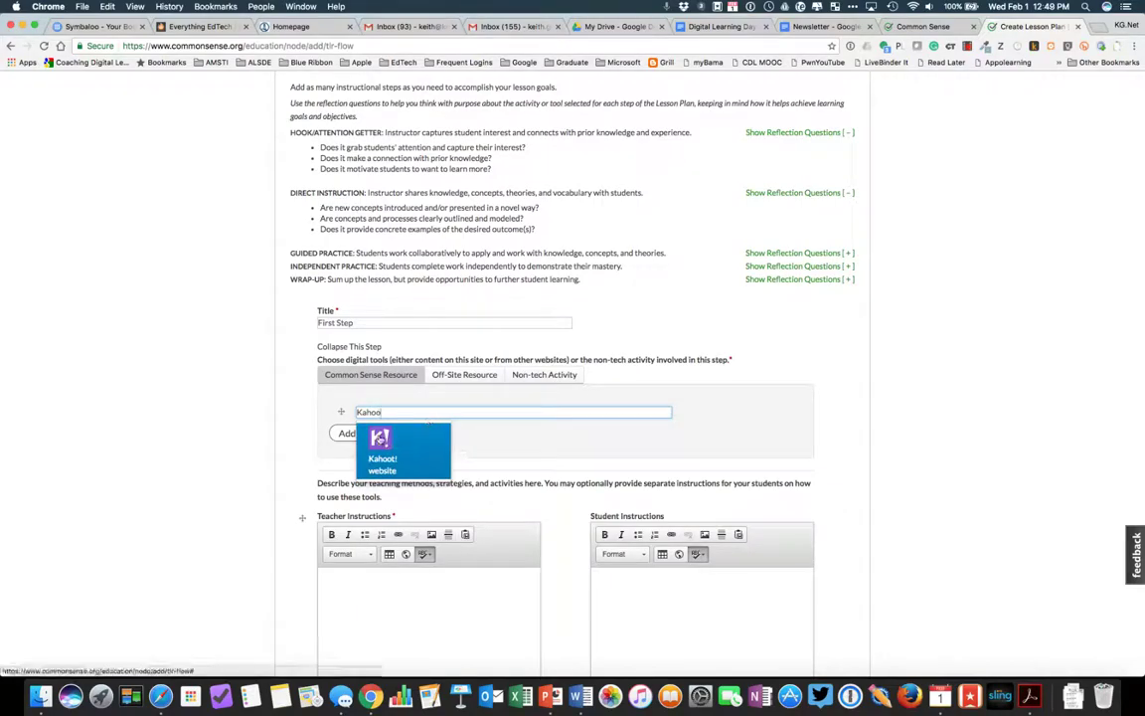
left_click(417, 447)
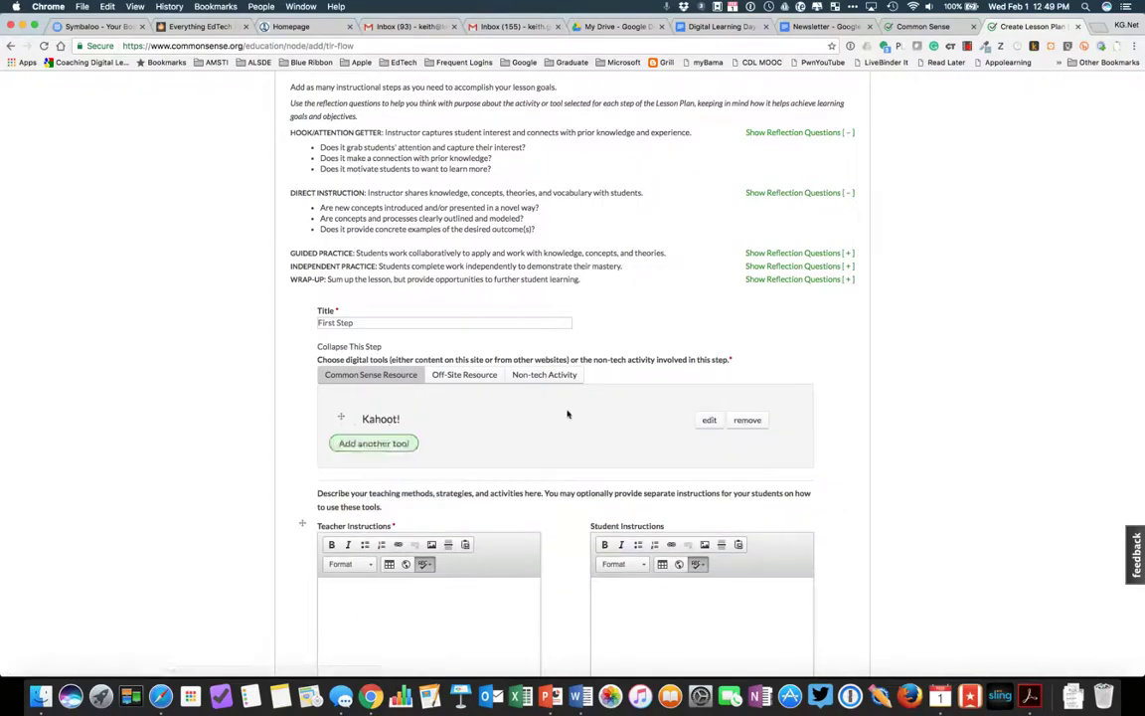
left_click(709, 420)
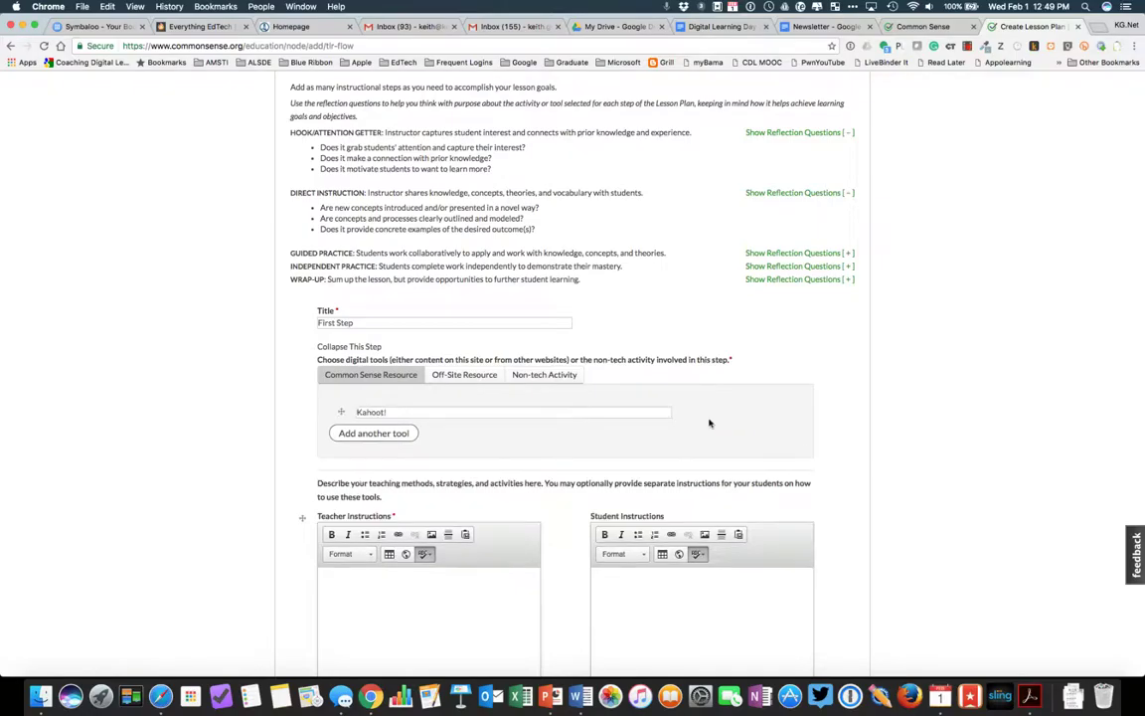
left_click(393, 413)
left_click(364, 434)
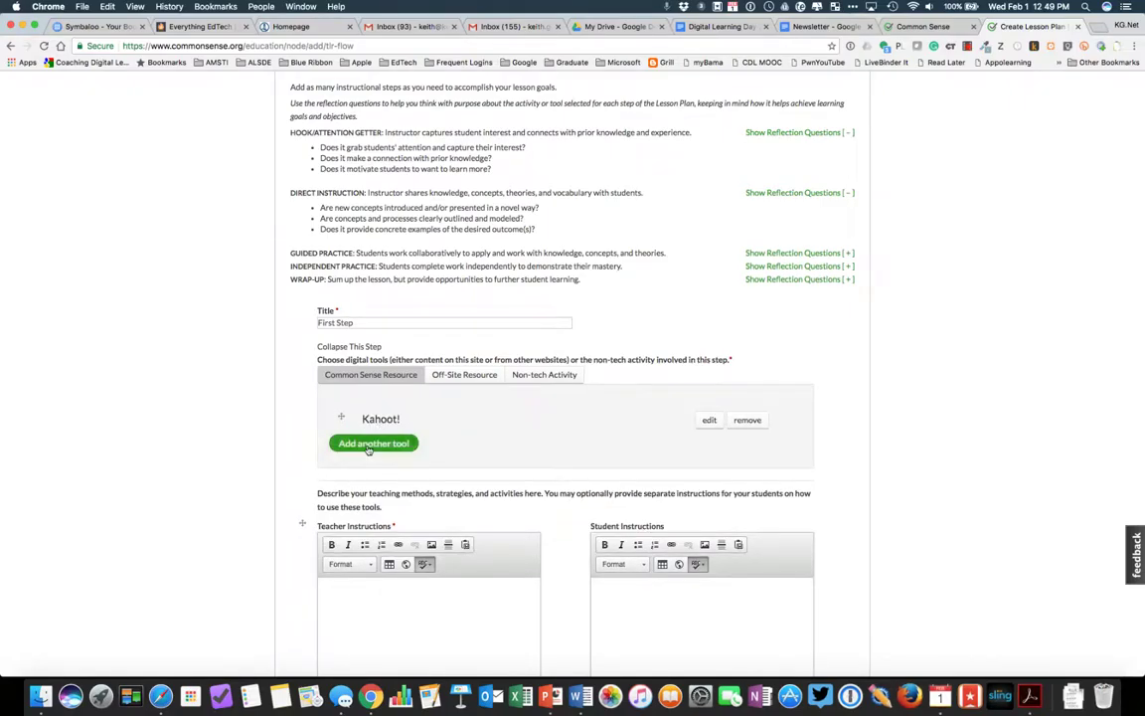
scroll(532, 542, "down", 4)
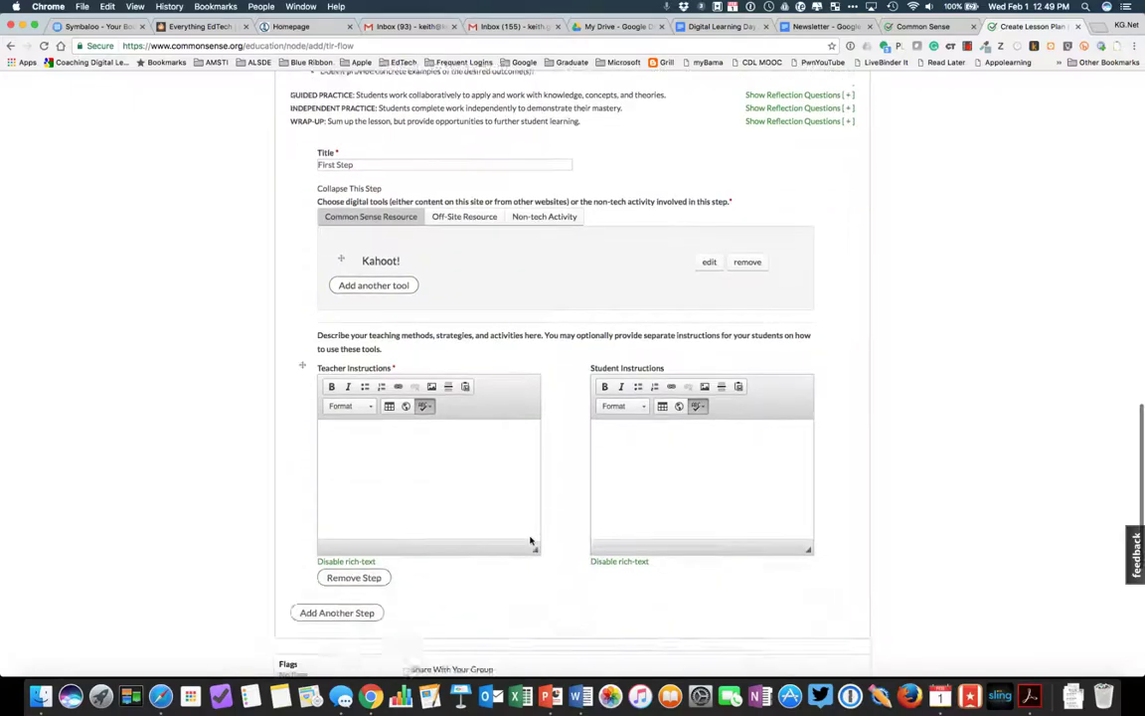
left_click(373, 426)
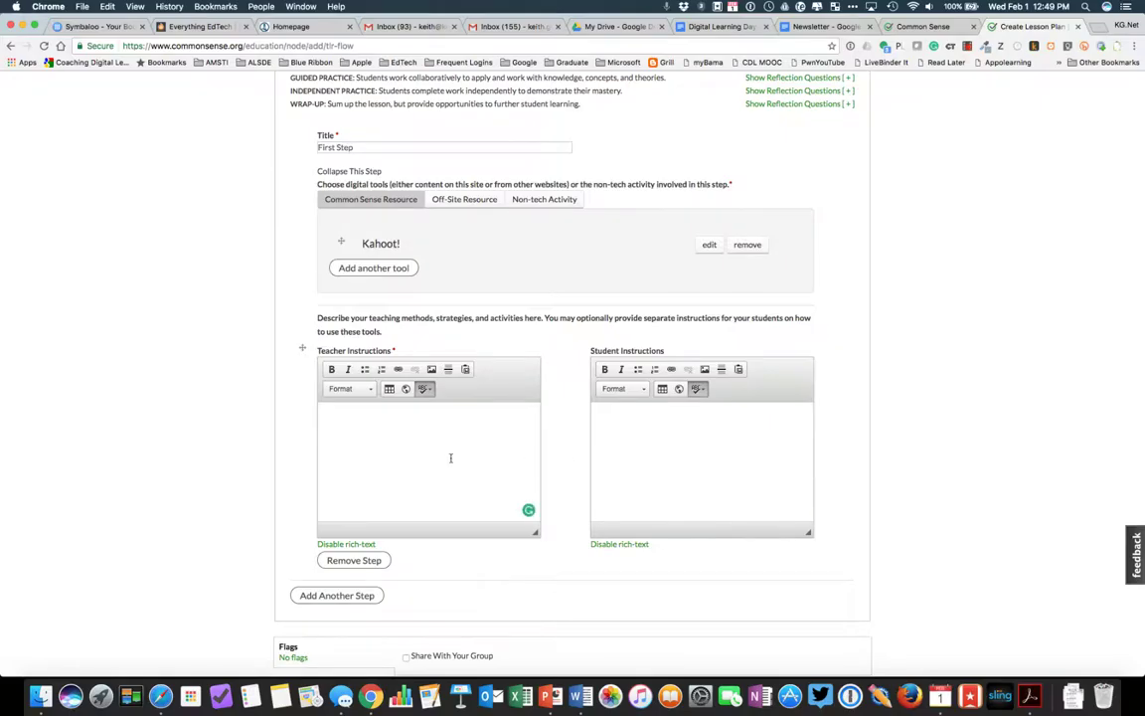
- Add another procedure step and switch to its Off-Site Resource option
scroll(450, 457, "down", 3)
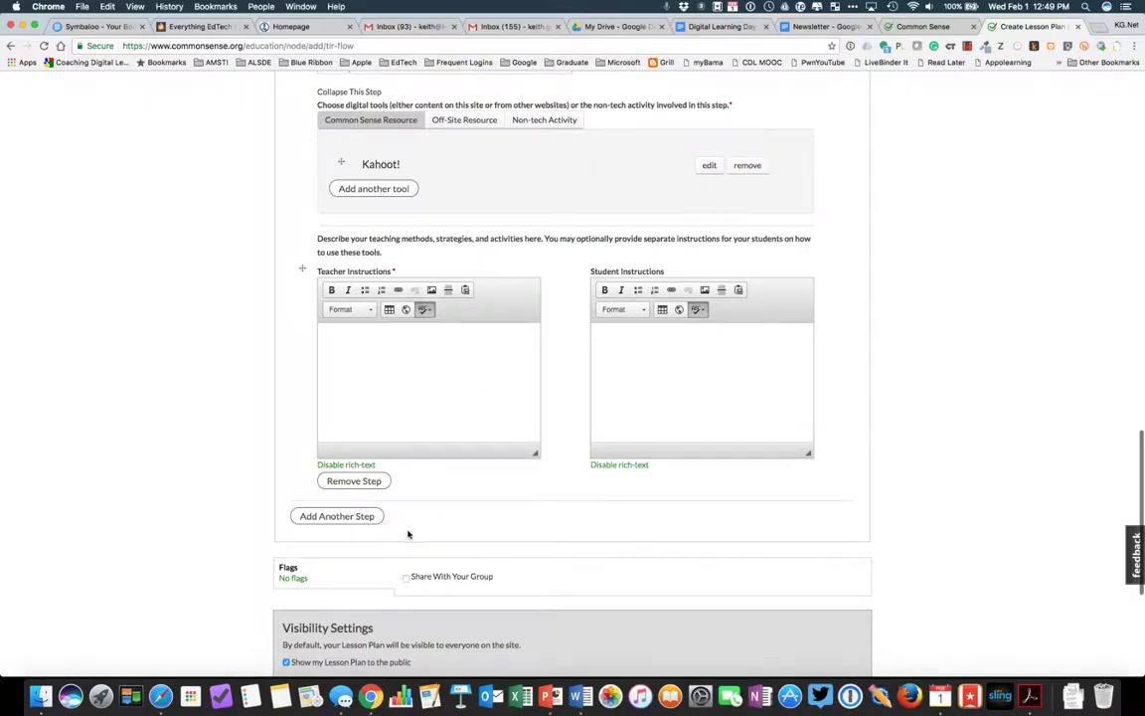
left_click(324, 518)
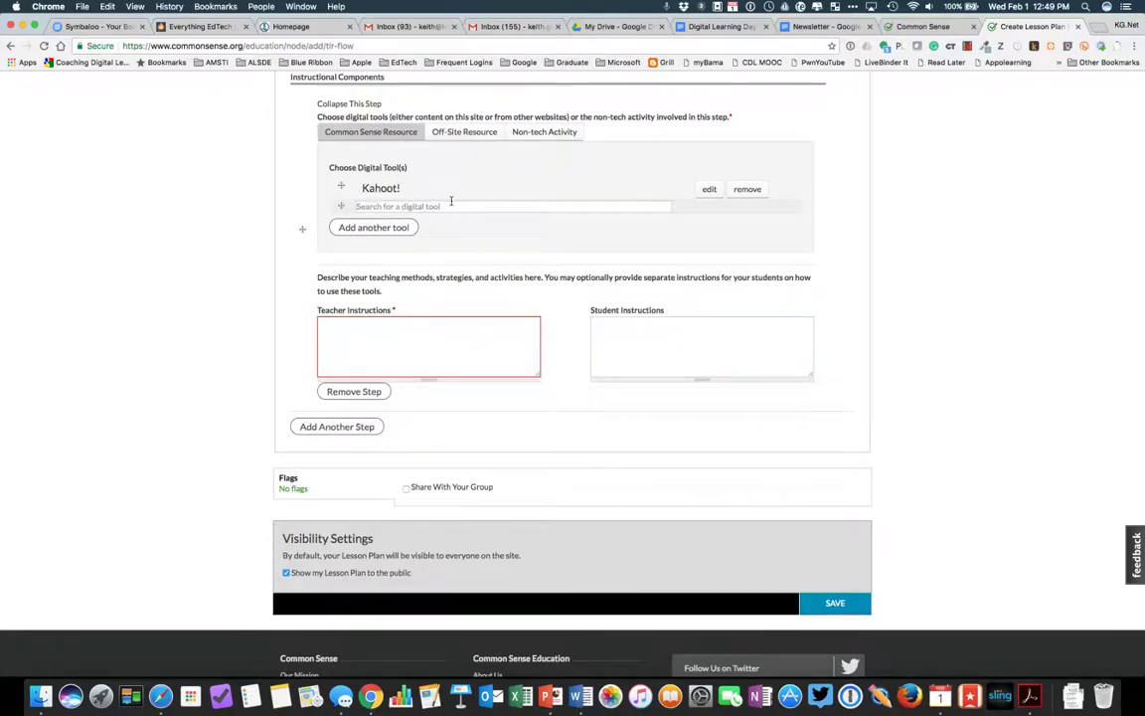
left_click(455, 133)
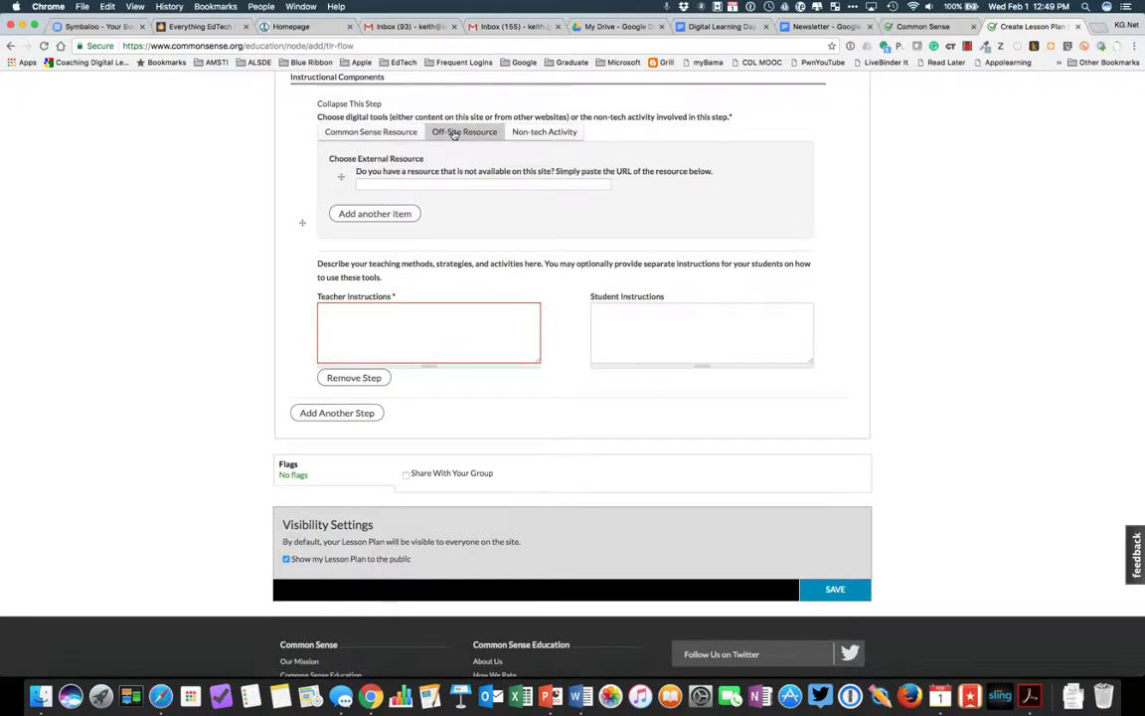
- Choose Conversing as the step's Non-tech Activity and click into the teacher and student instructions
left_click(405, 184)
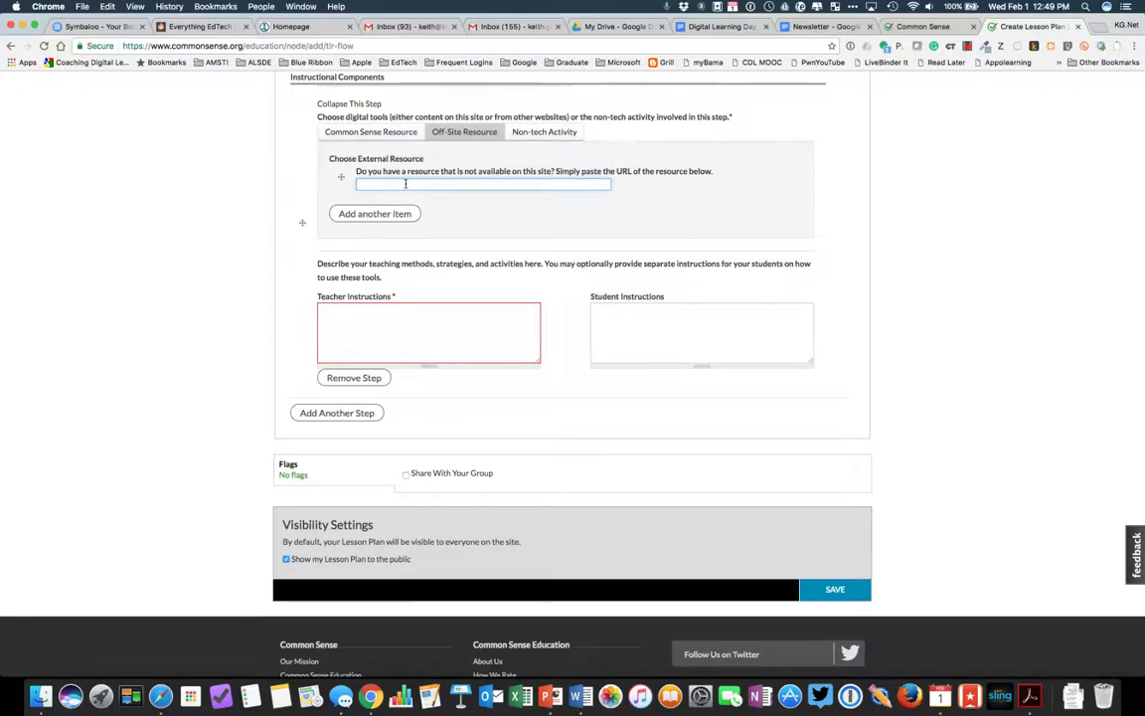
left_click(547, 134)
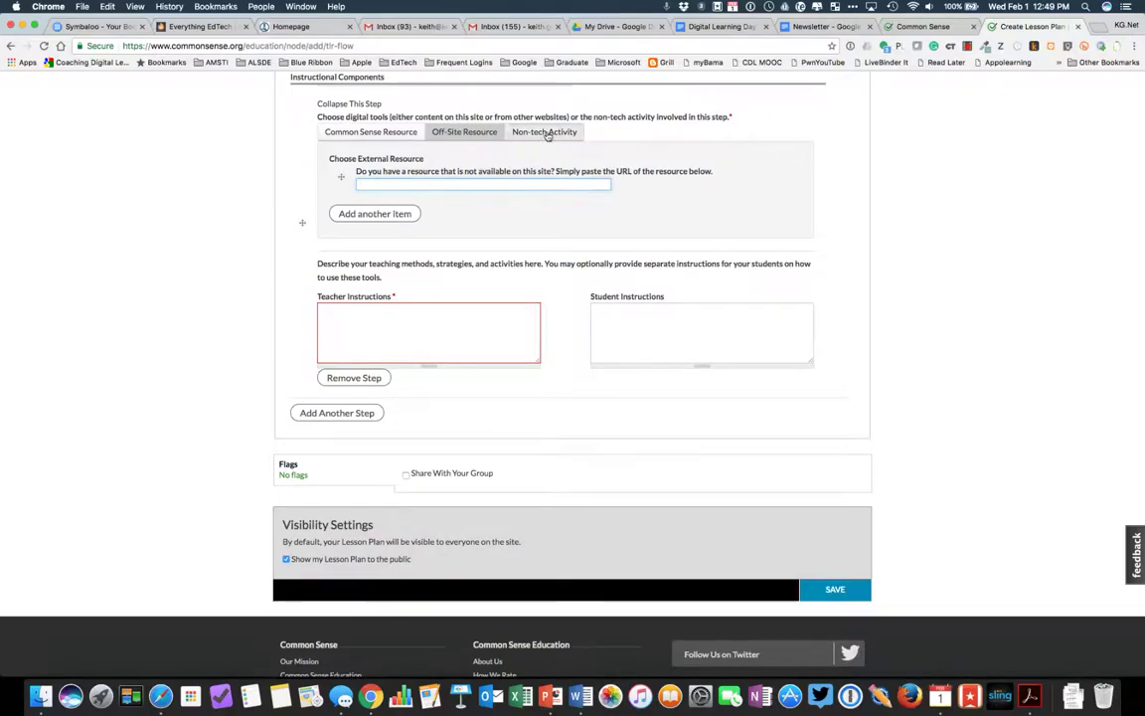
left_click(444, 192)
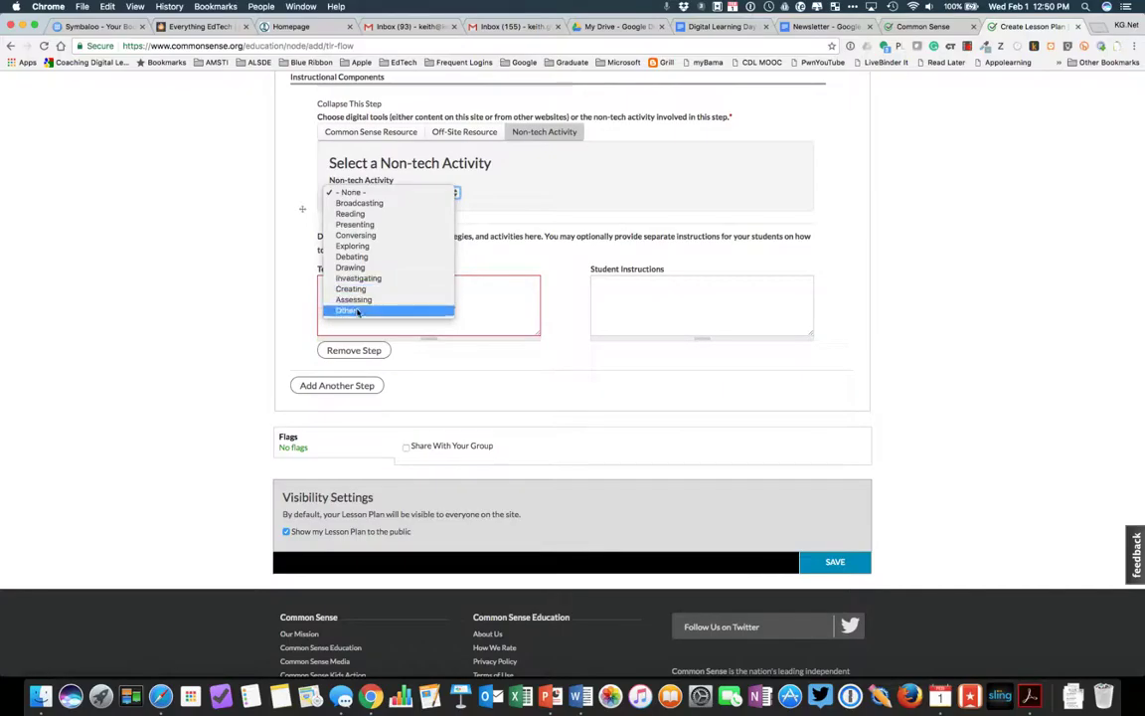
left_click(366, 236)
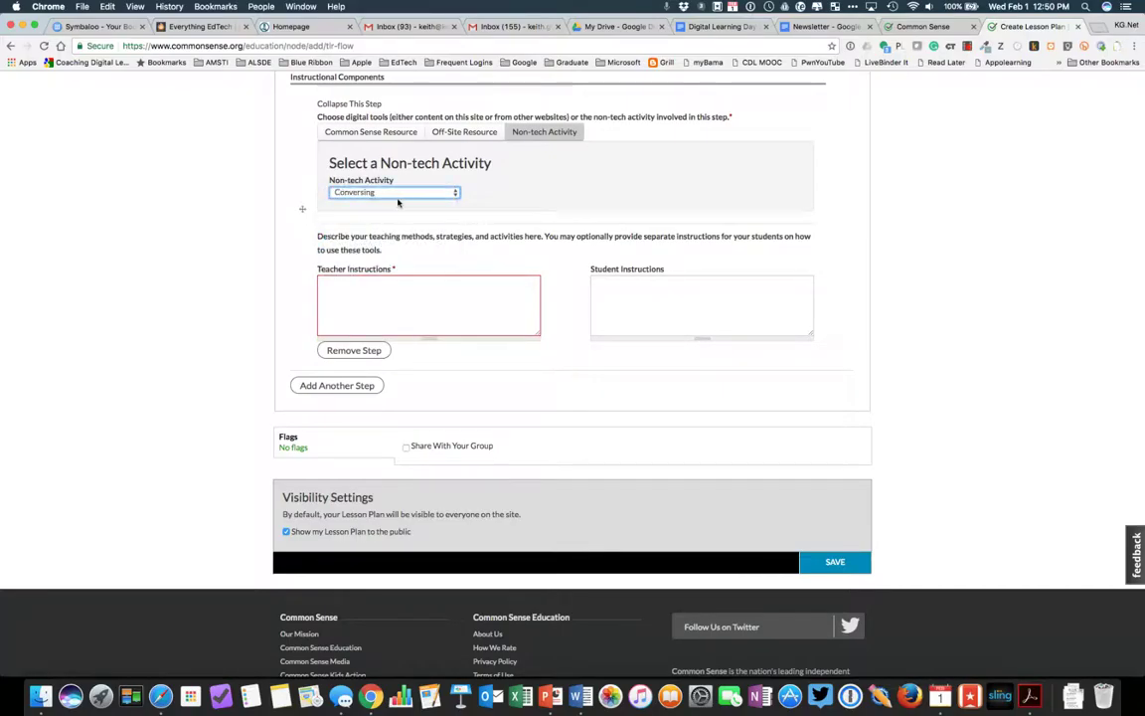
left_click(393, 292)
left_click(646, 291)
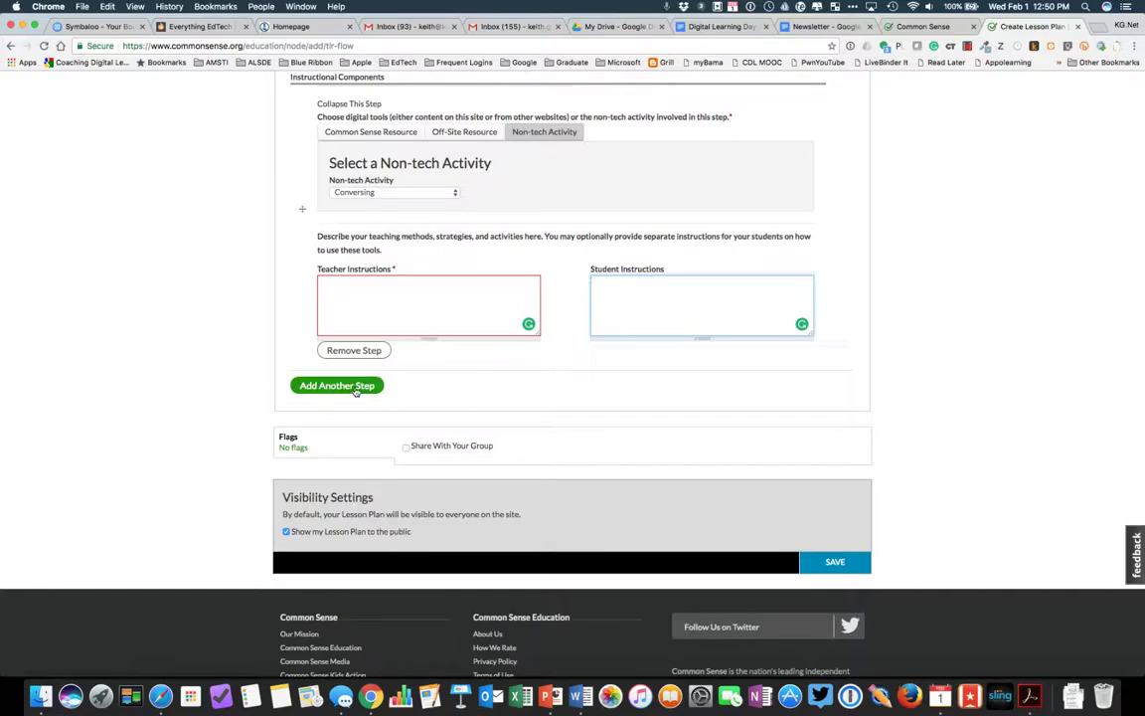
- Try saving the unfinished lesson plan, then go to My Desk from the account menu
scroll(355, 391, "down", 3)
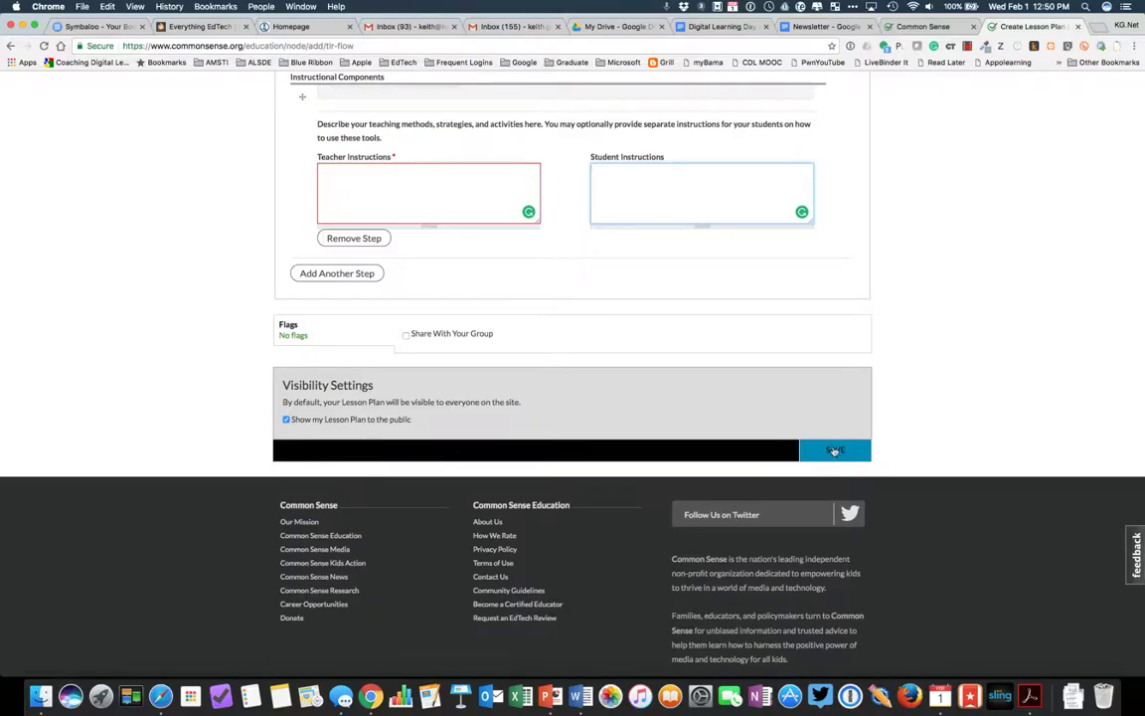
left_click(835, 451)
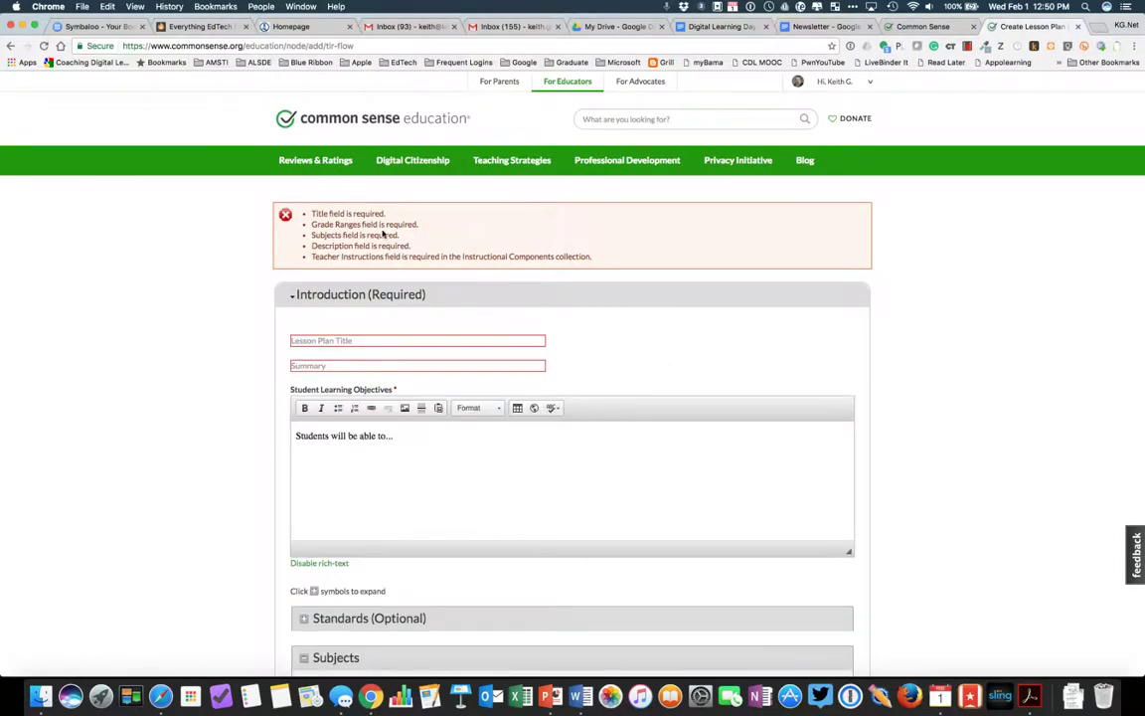
scroll(450, 408, "down", 3)
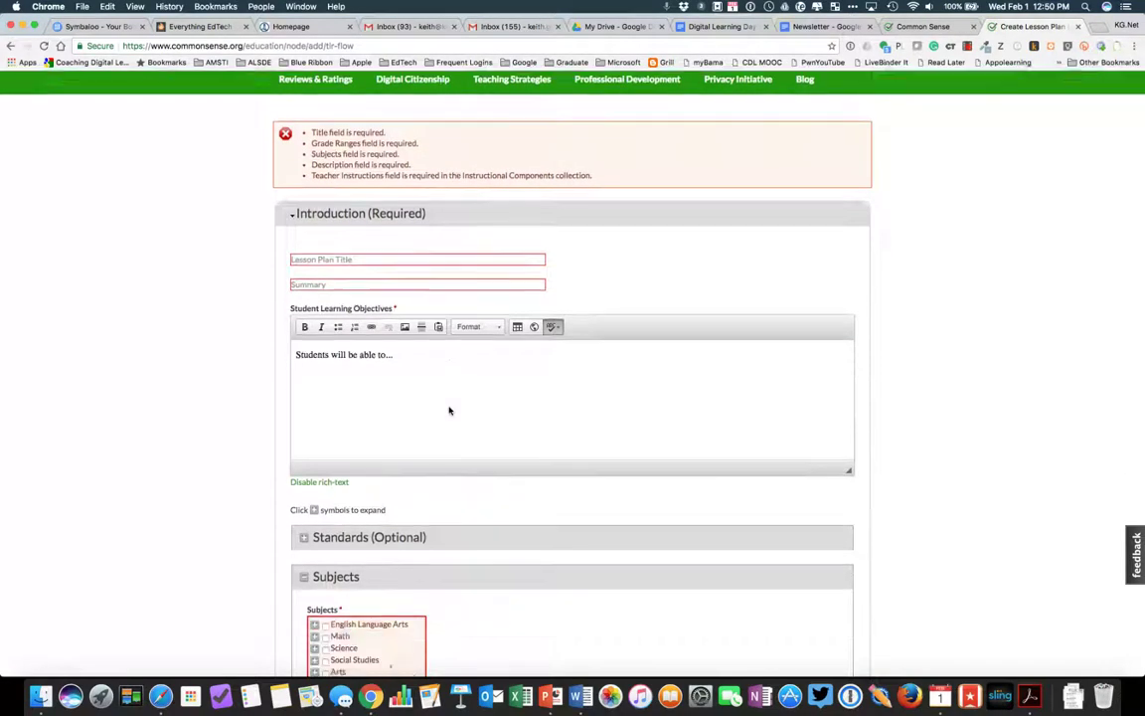
scroll(449, 408, "up", 3)
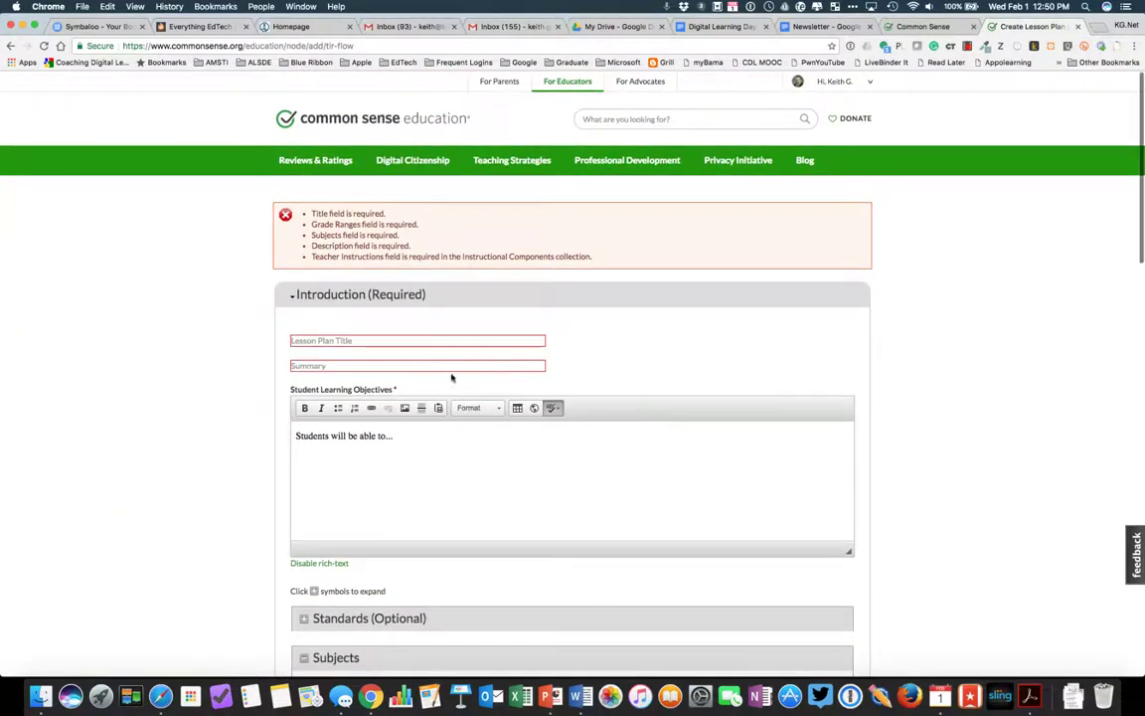
mouse_move(847, 88)
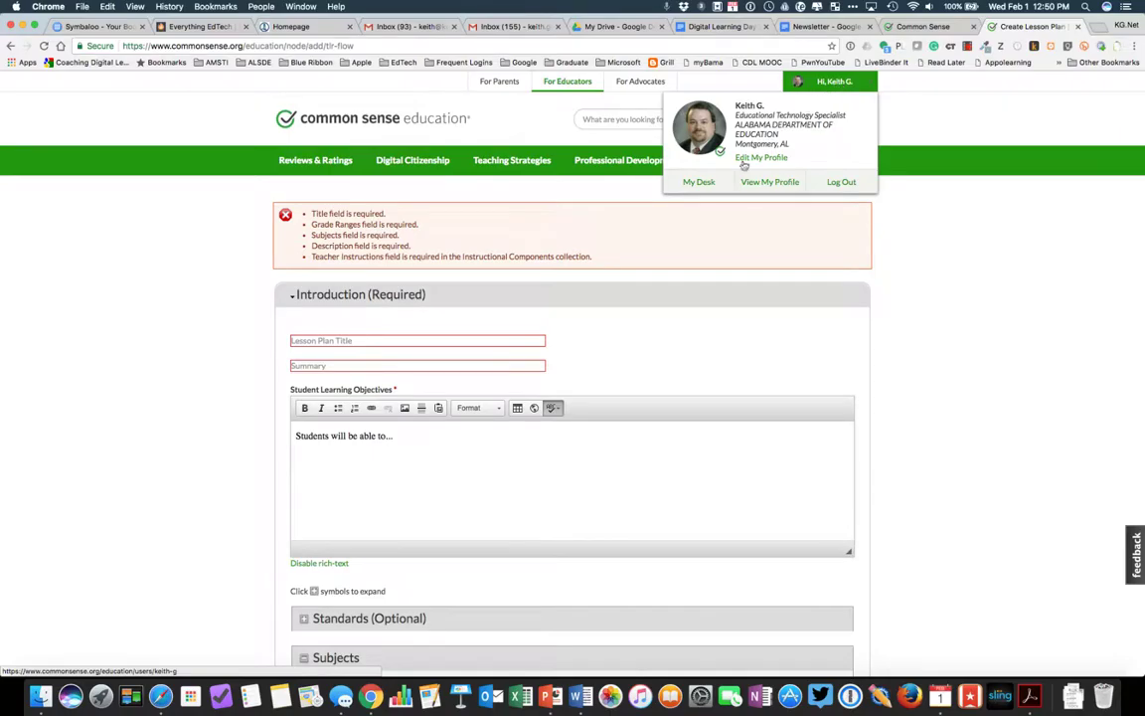
left_click(699, 183)
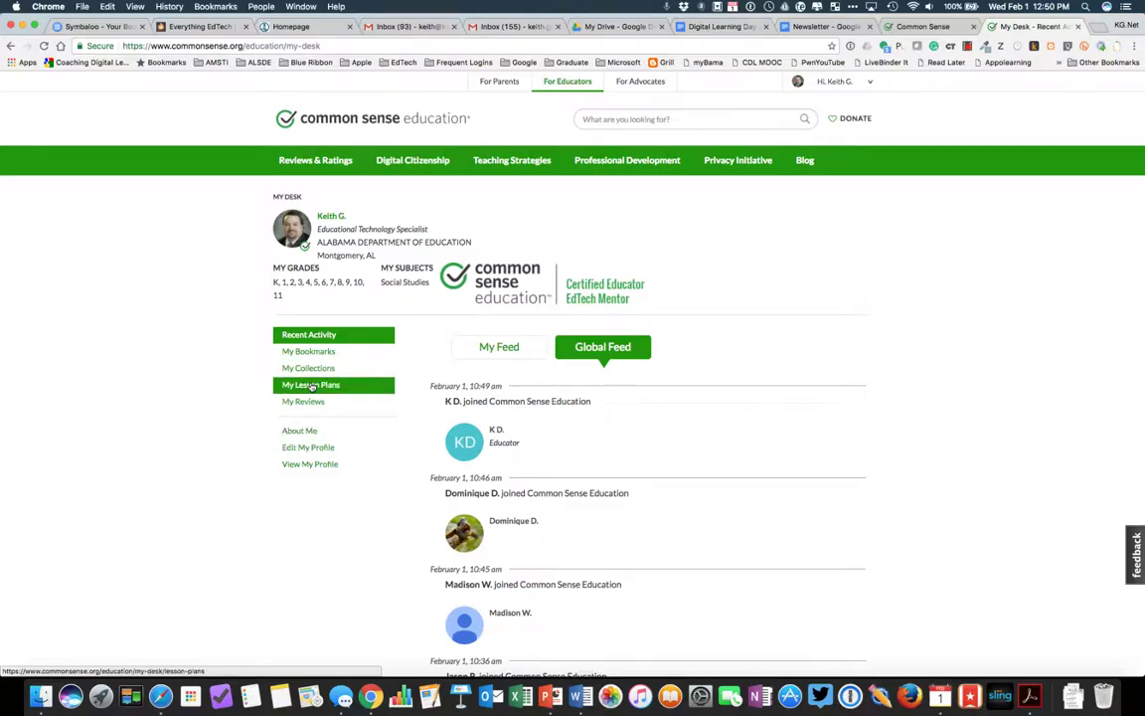
- Open 'How Powerful is the President' from My Lesson Plans
left_click(311, 385)
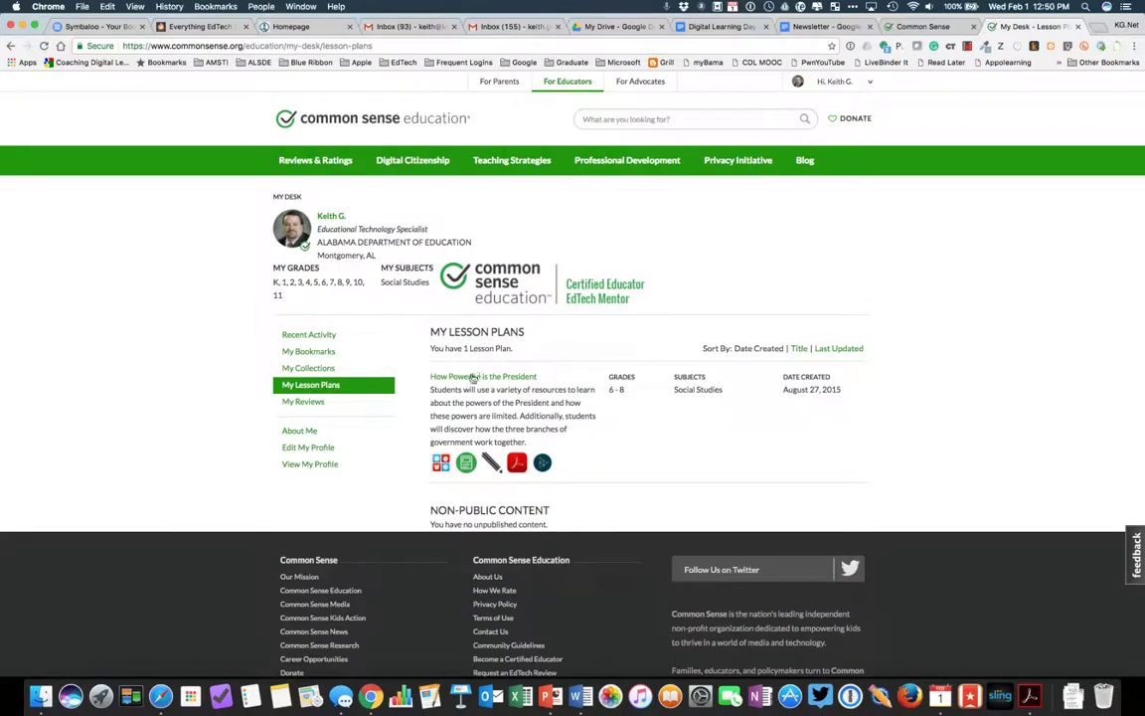
left_click(471, 378)
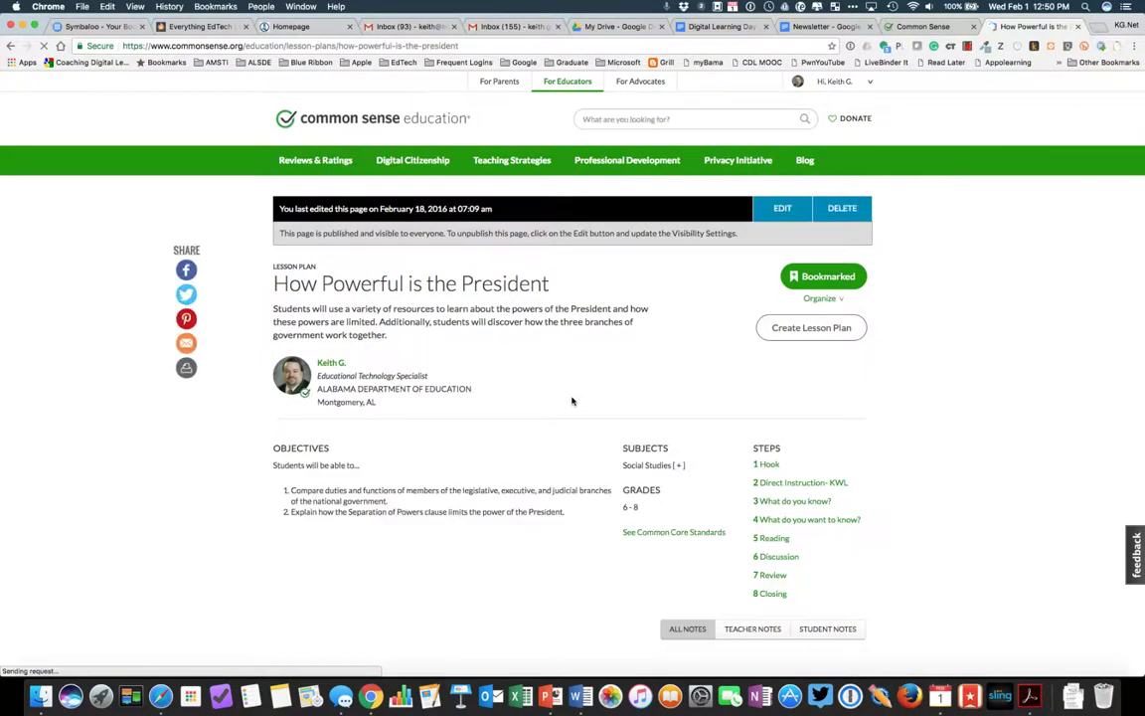
- Scroll through the 'How Powerful is the President' plan's Hook, Direct Instruction, Reading and Discussion steps
scroll(572, 401, "down", 2)
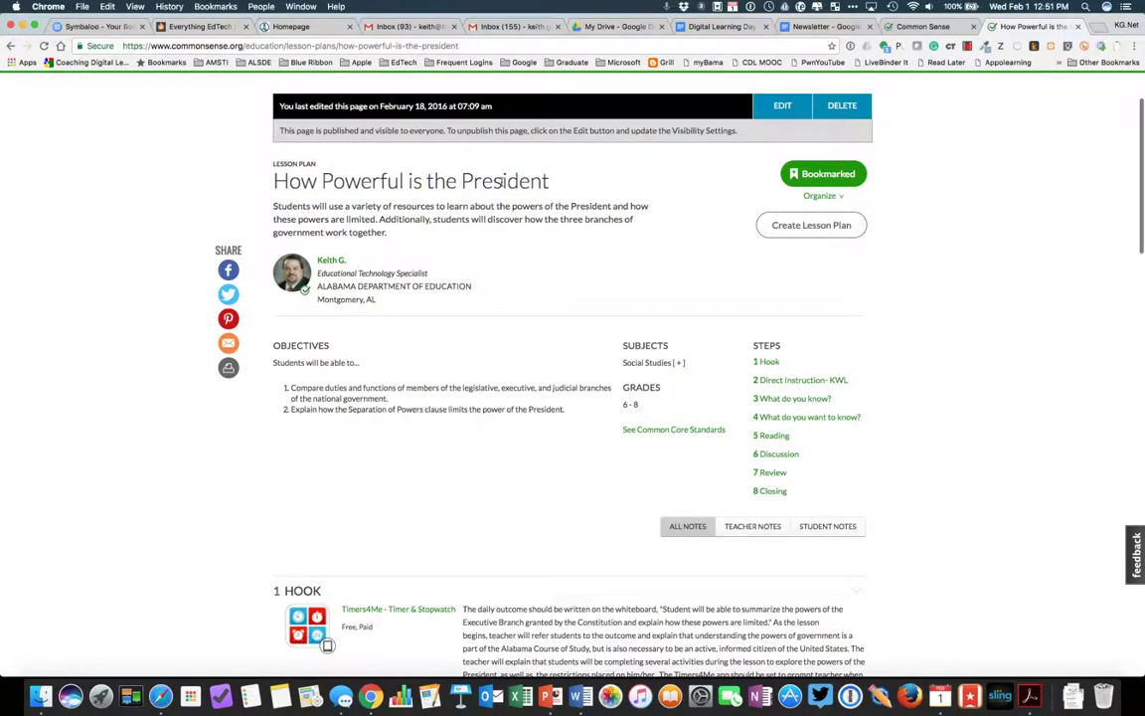
scroll(506, 269, "down", 3)
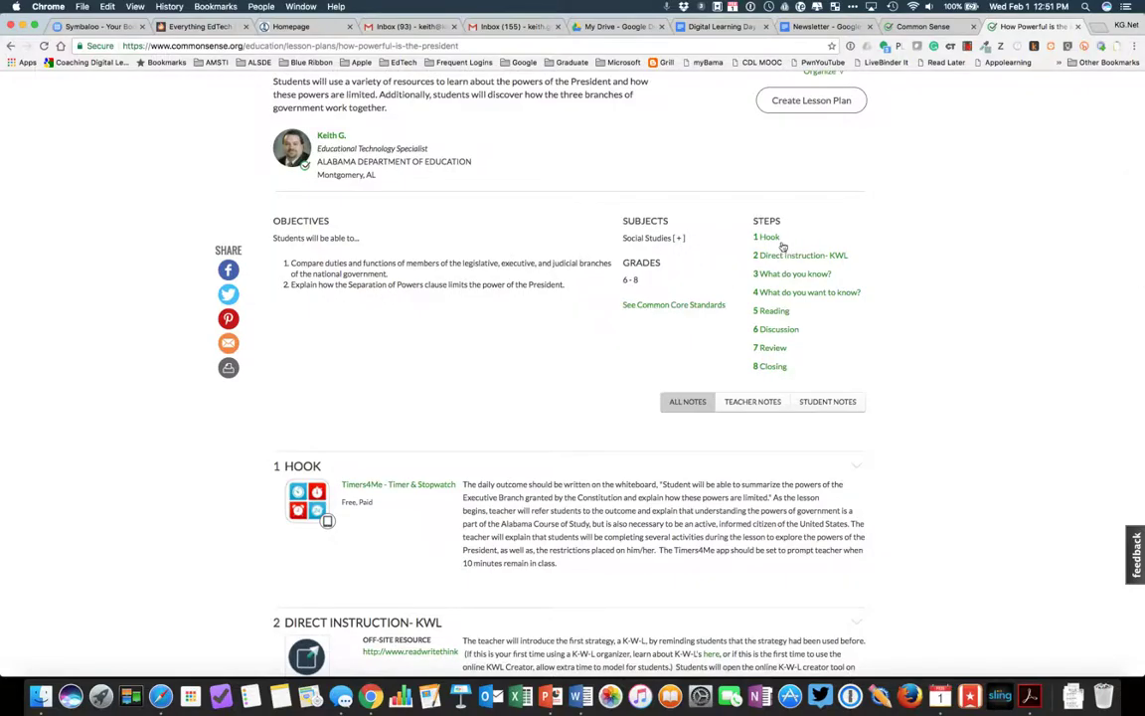
scroll(486, 325, "down", 5)
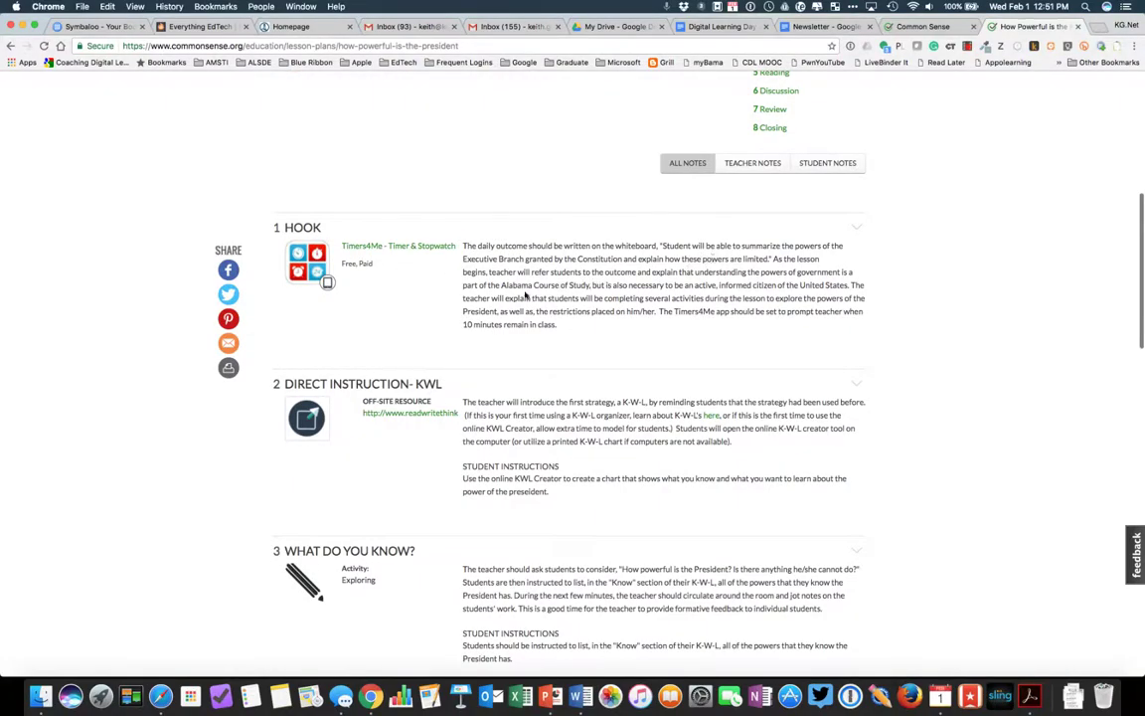
scroll(373, 306, "down", 3)
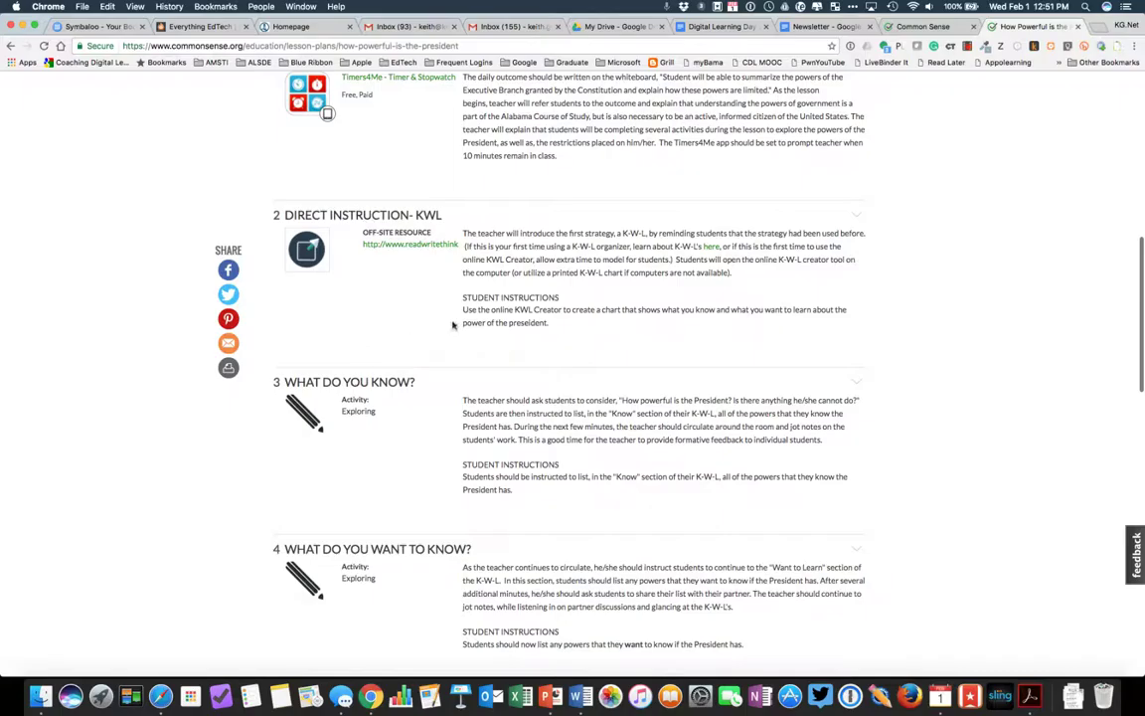
scroll(562, 416, "down", 4)
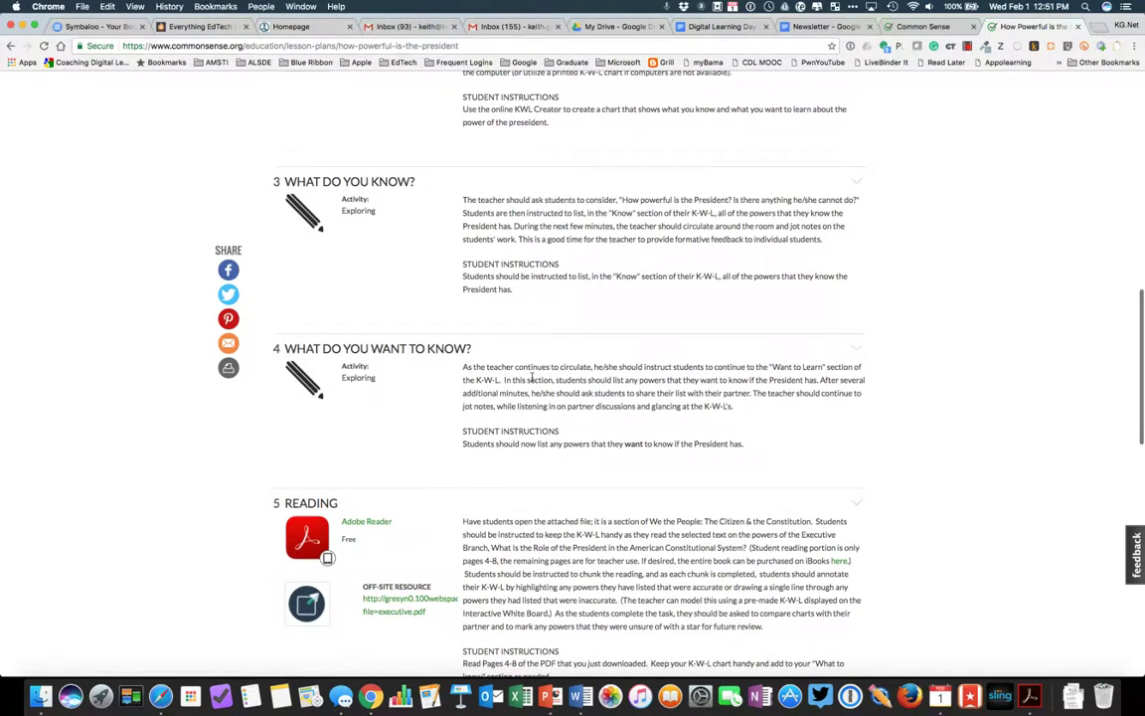
scroll(530, 379, "down", 4)
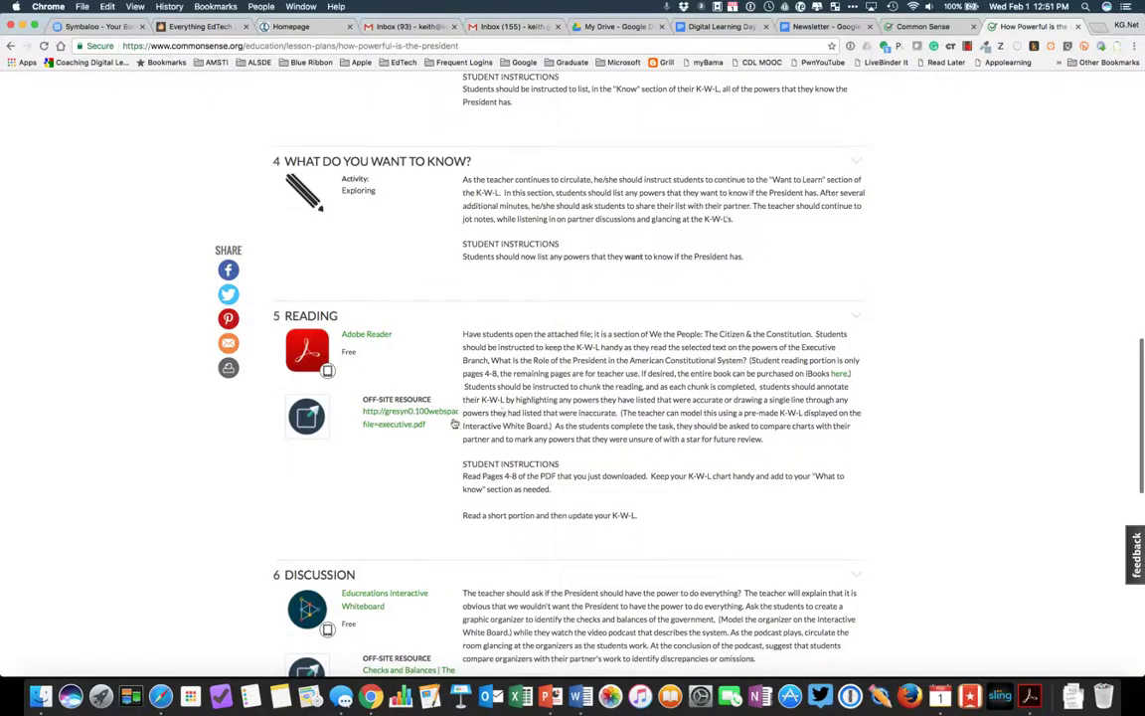
scroll(401, 437, "down", 2)
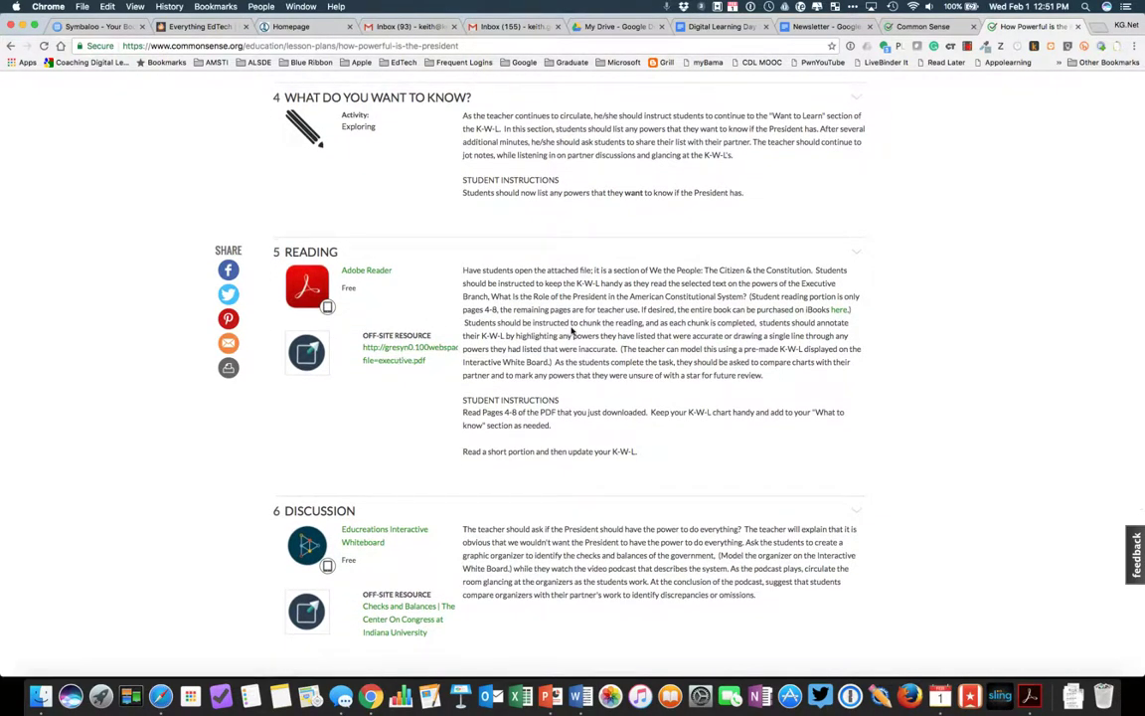
scroll(573, 331, "down", 5)
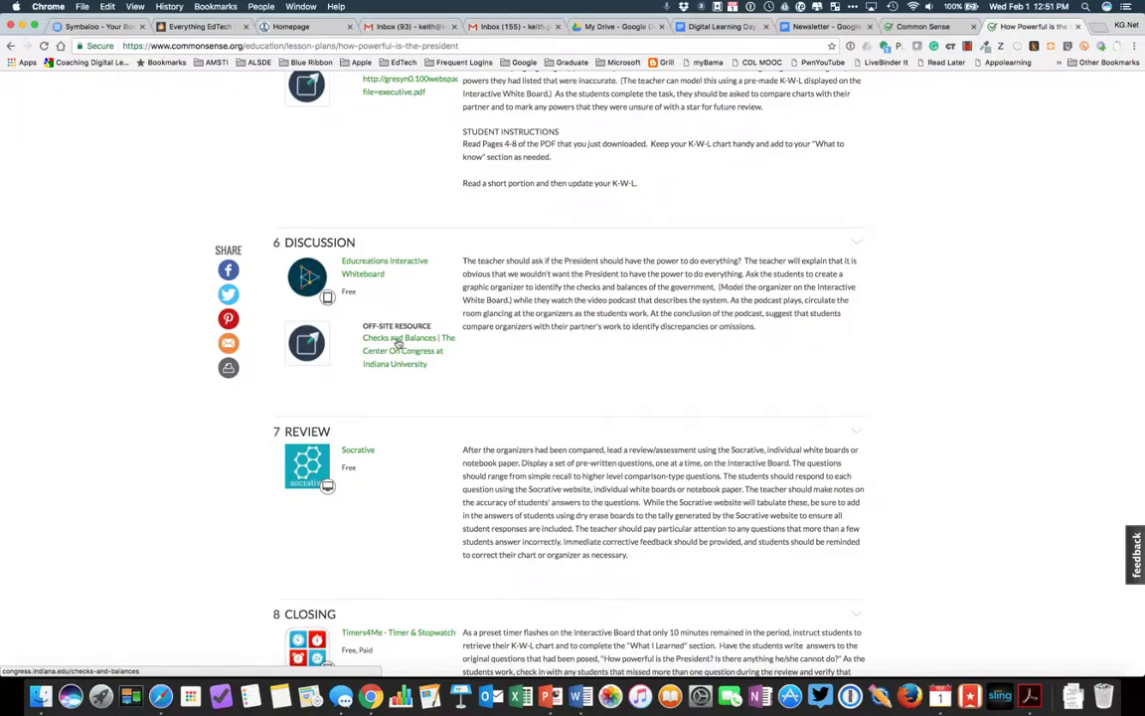
- Scroll to the Closing step and footer, then back up to the title and two objectives
scroll(397, 341, "down", 3)
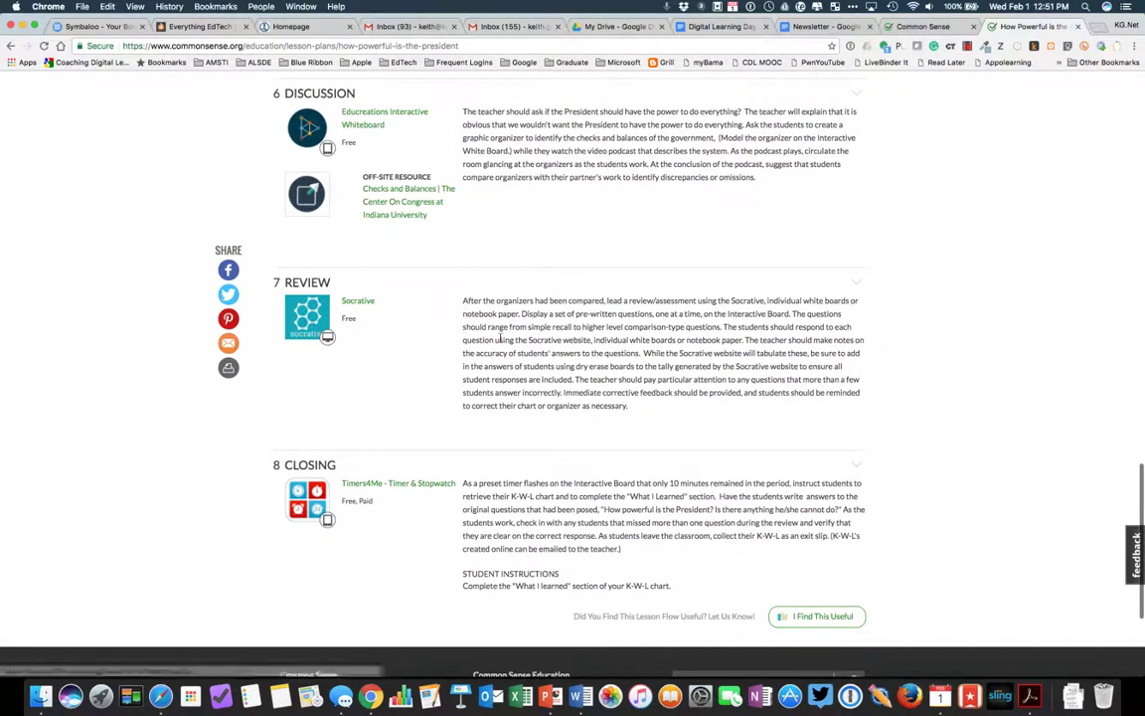
scroll(403, 308, "down", 4)
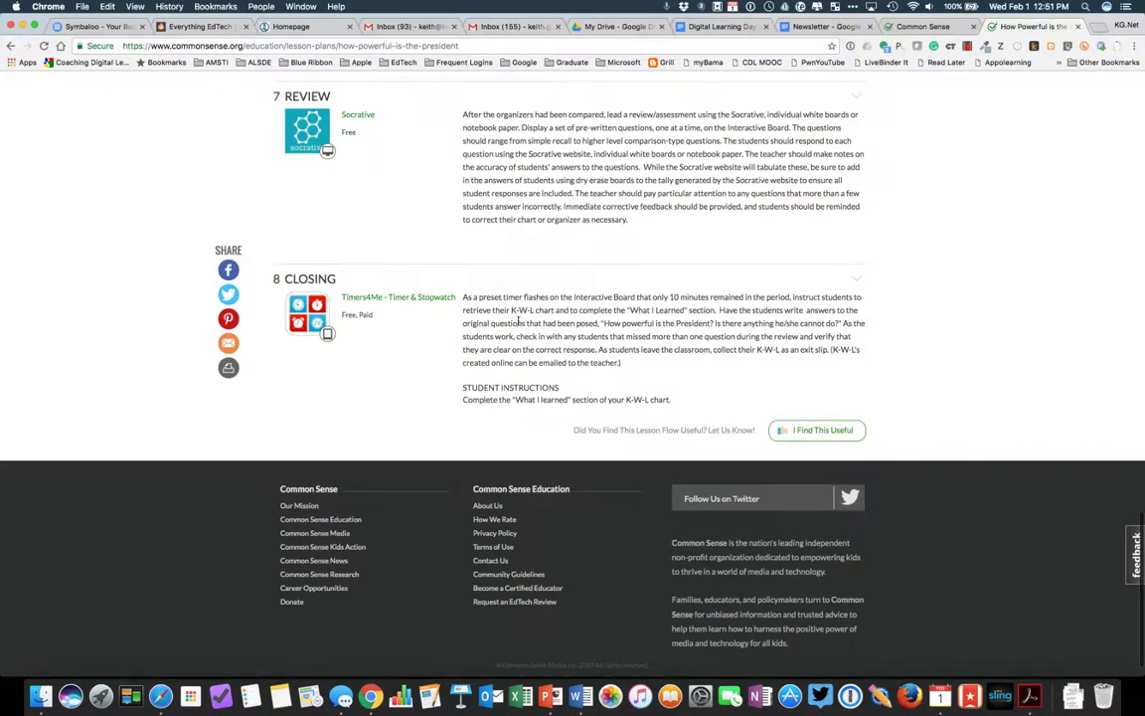
scroll(487, 368, "up", 1)
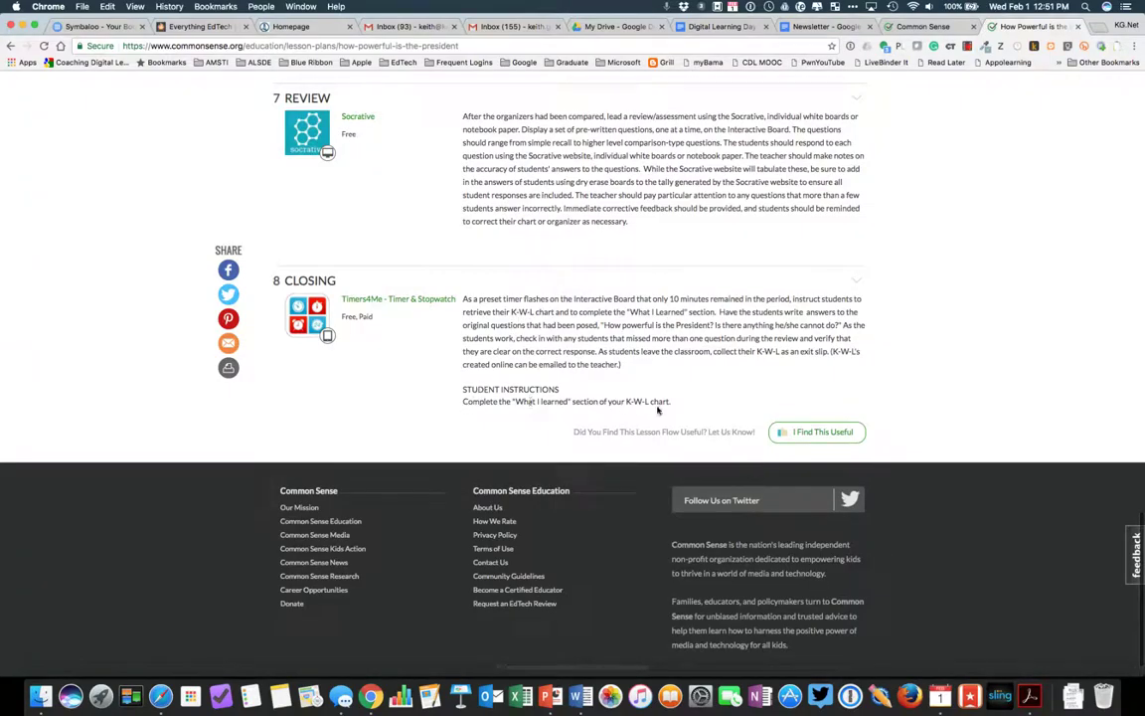
scroll(555, 274, "up", 6)
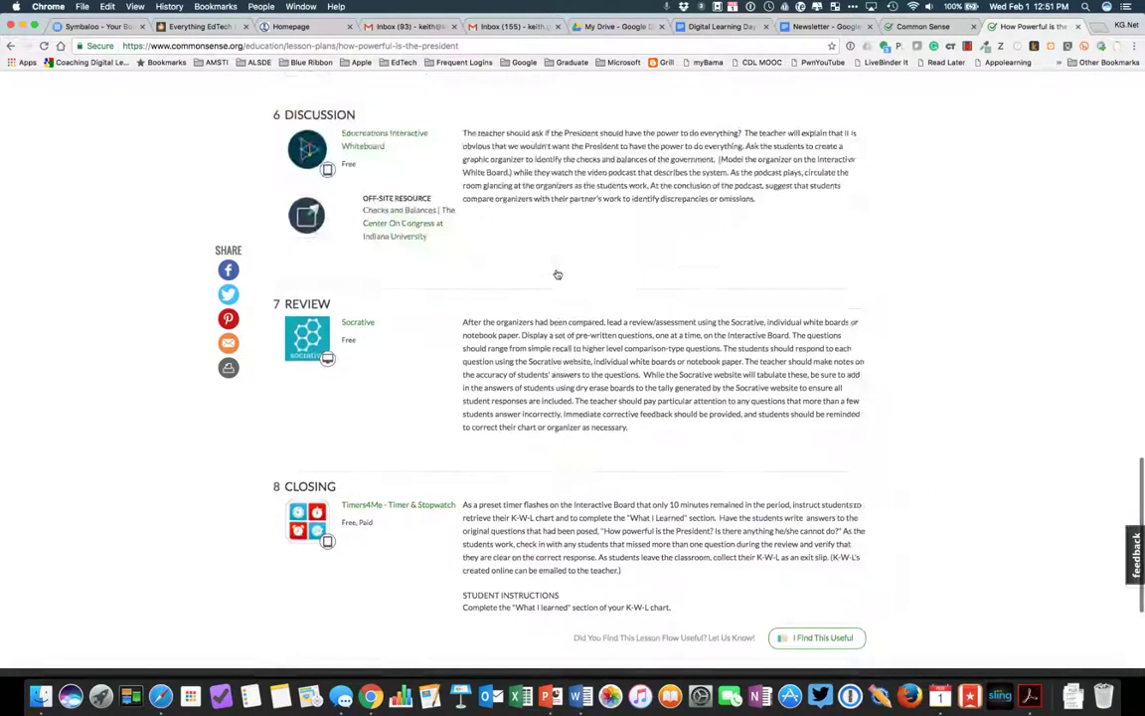
scroll(557, 276, "up", 4)
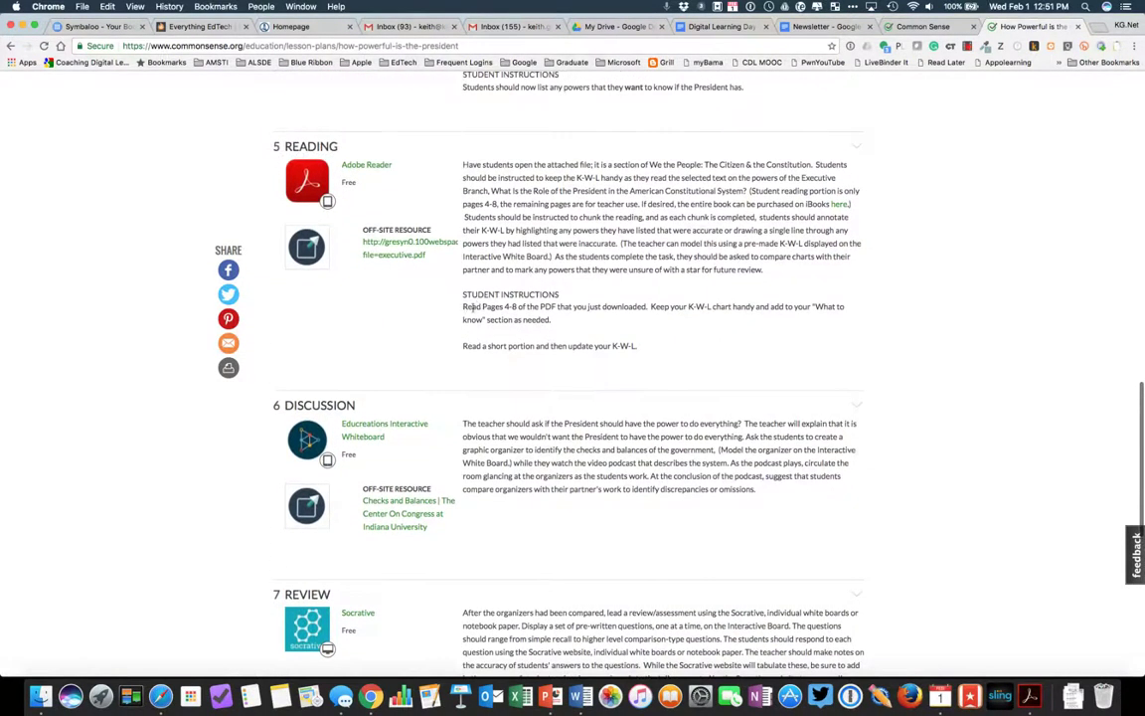
scroll(530, 228, "up", 5)
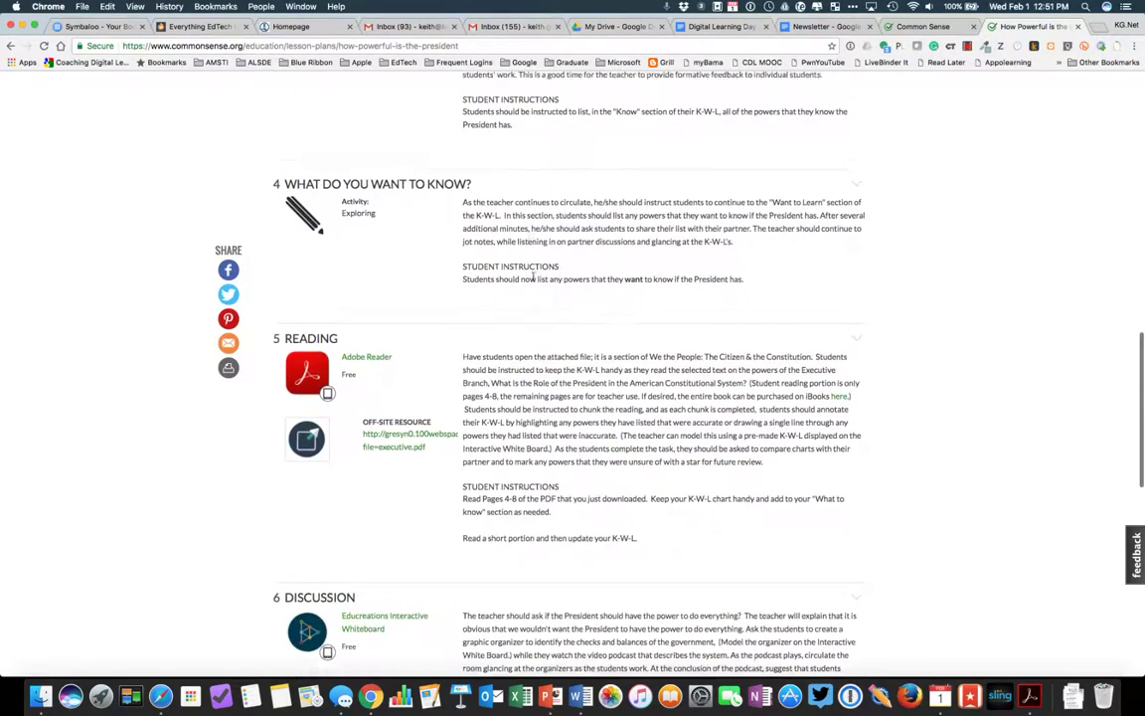
scroll(495, 256, "down", 15)
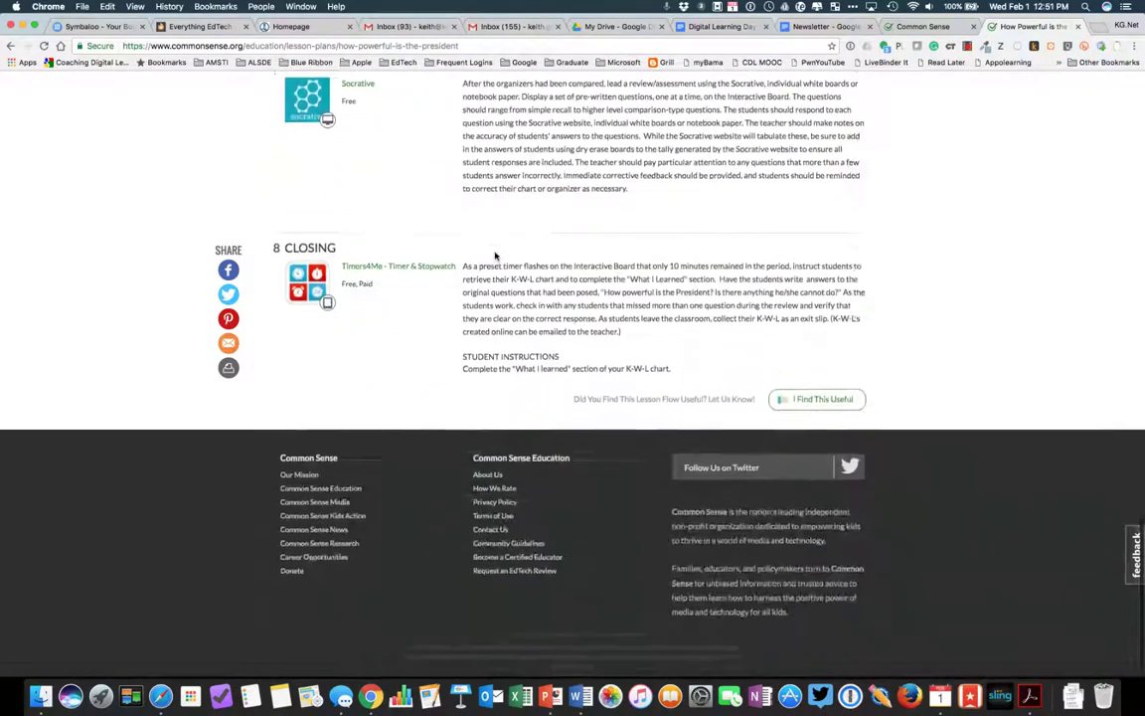
scroll(495, 256, "up", 20)
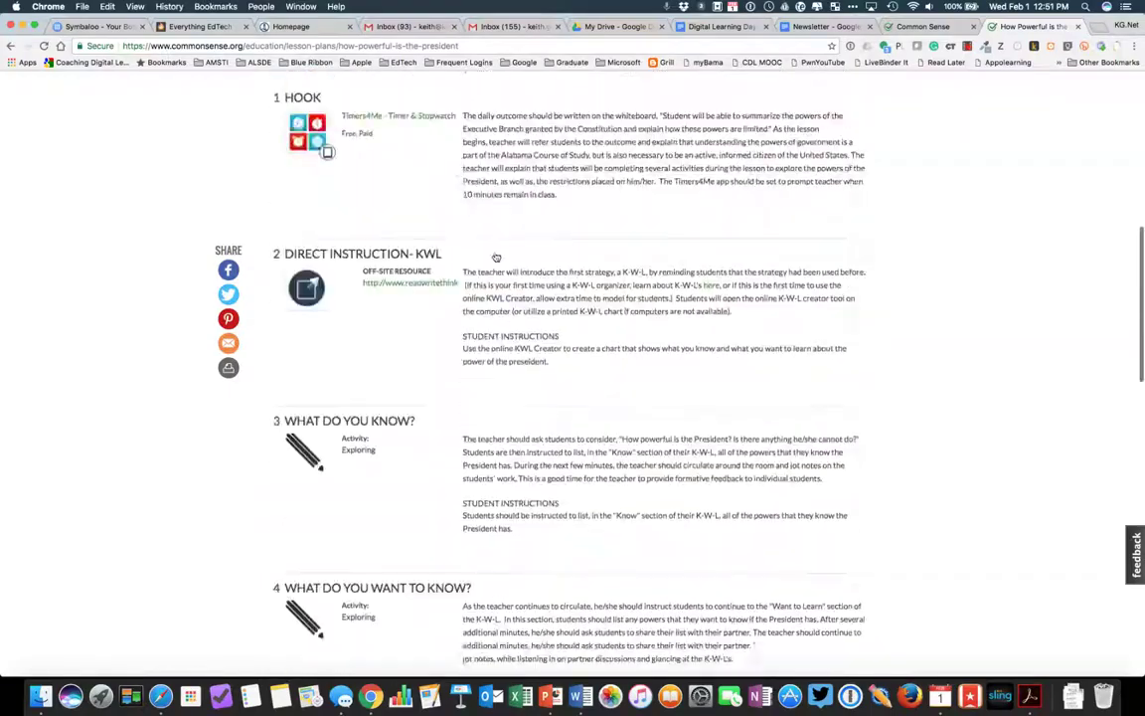
scroll(497, 257, "up", 10)
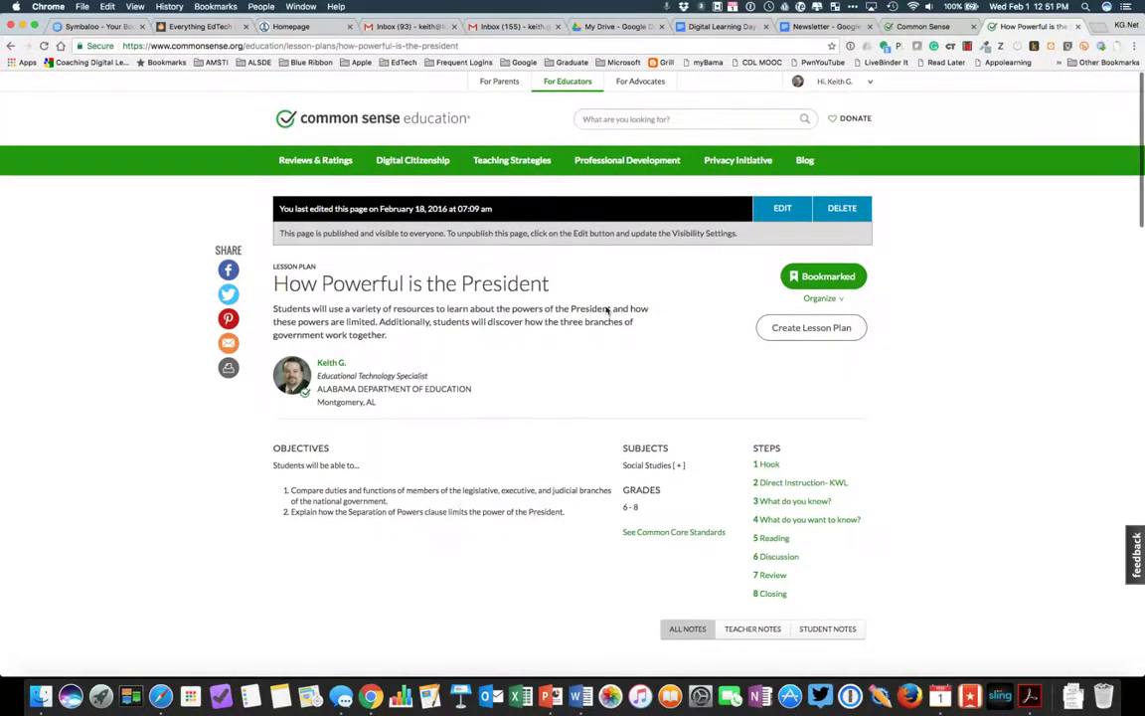
- Open Lesson Plans from the For Educators Reviews & Ratings menu and skim the featured plans
left_click(562, 82)
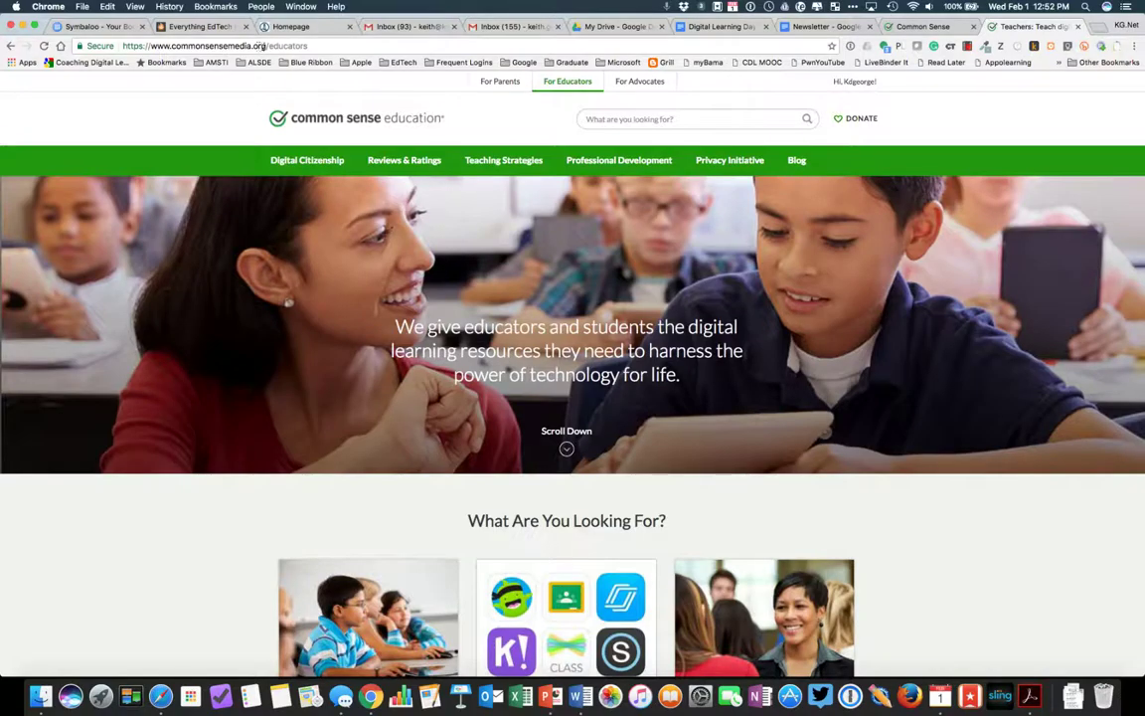
mouse_move(398, 165)
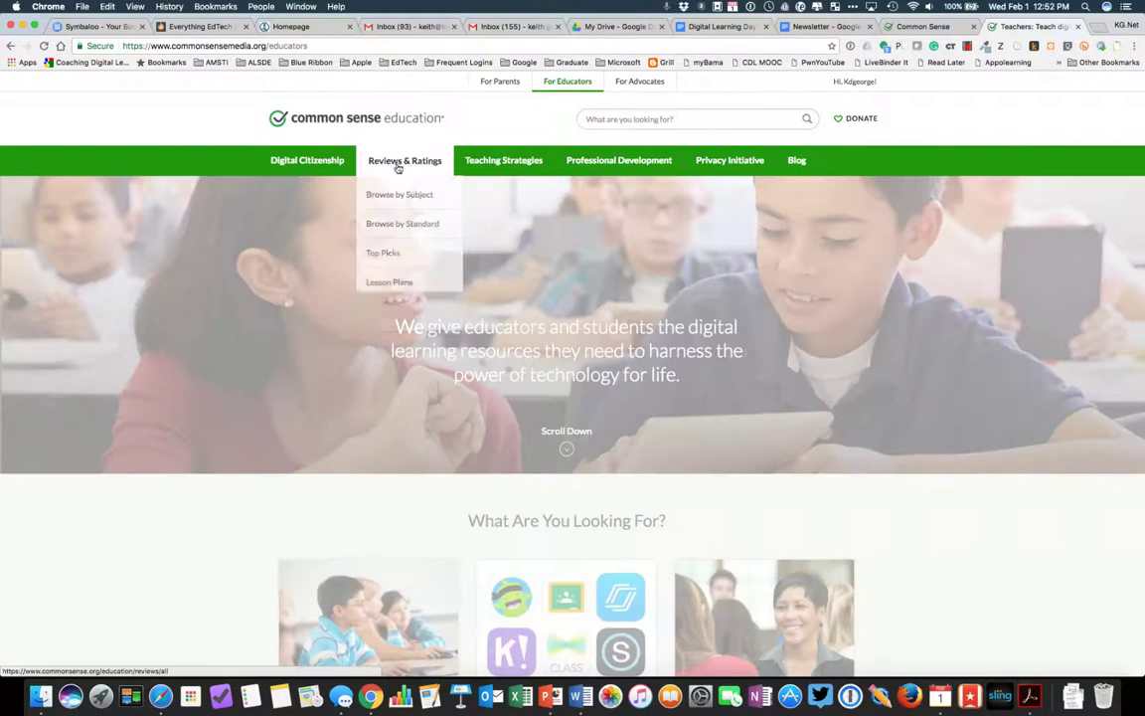
left_click(387, 283)
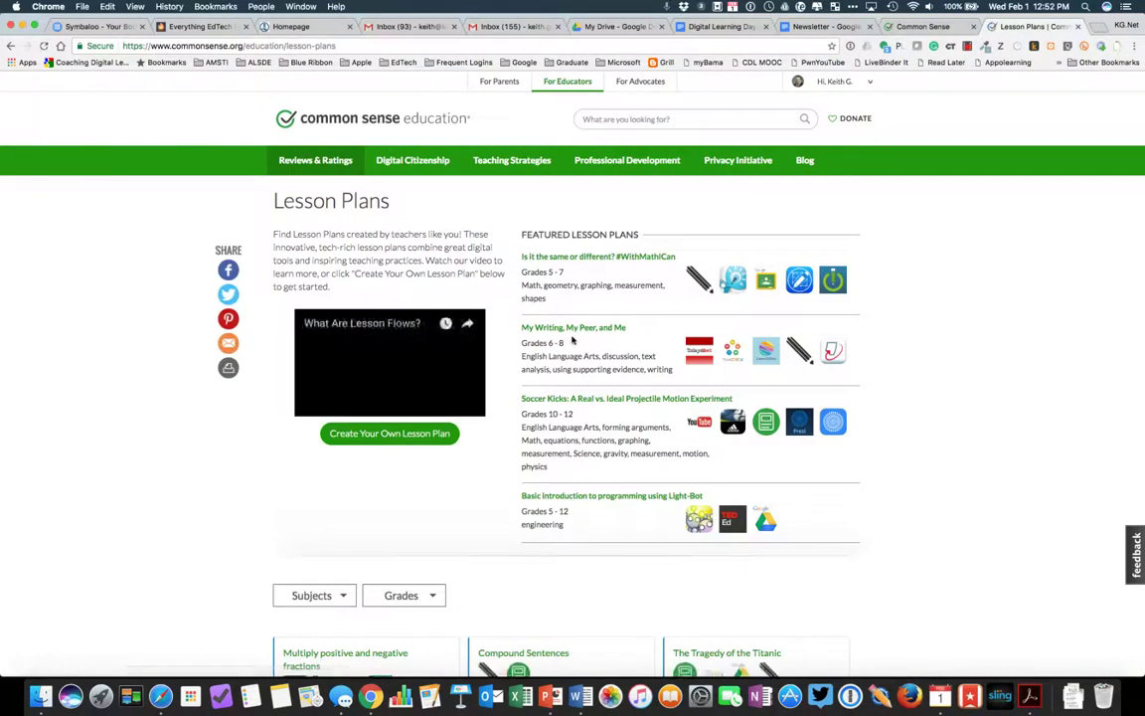
scroll(572, 340, "down", 2)
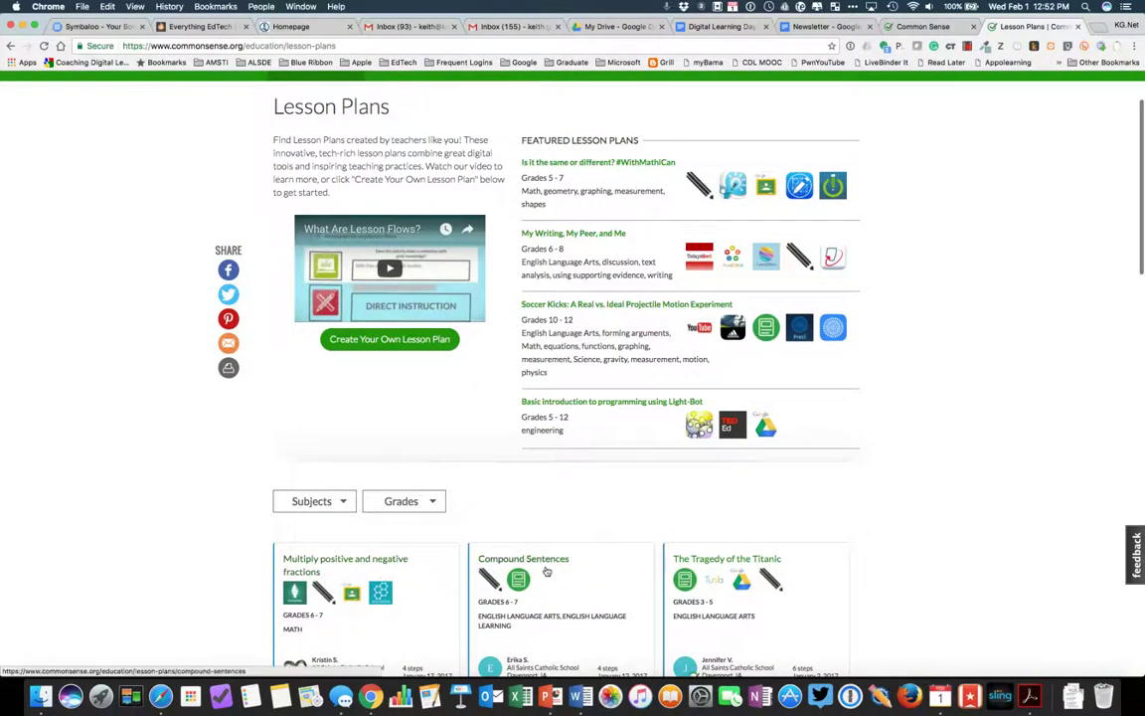
scroll(546, 572, "down", 5)
scroll(544, 573, "up", 8)
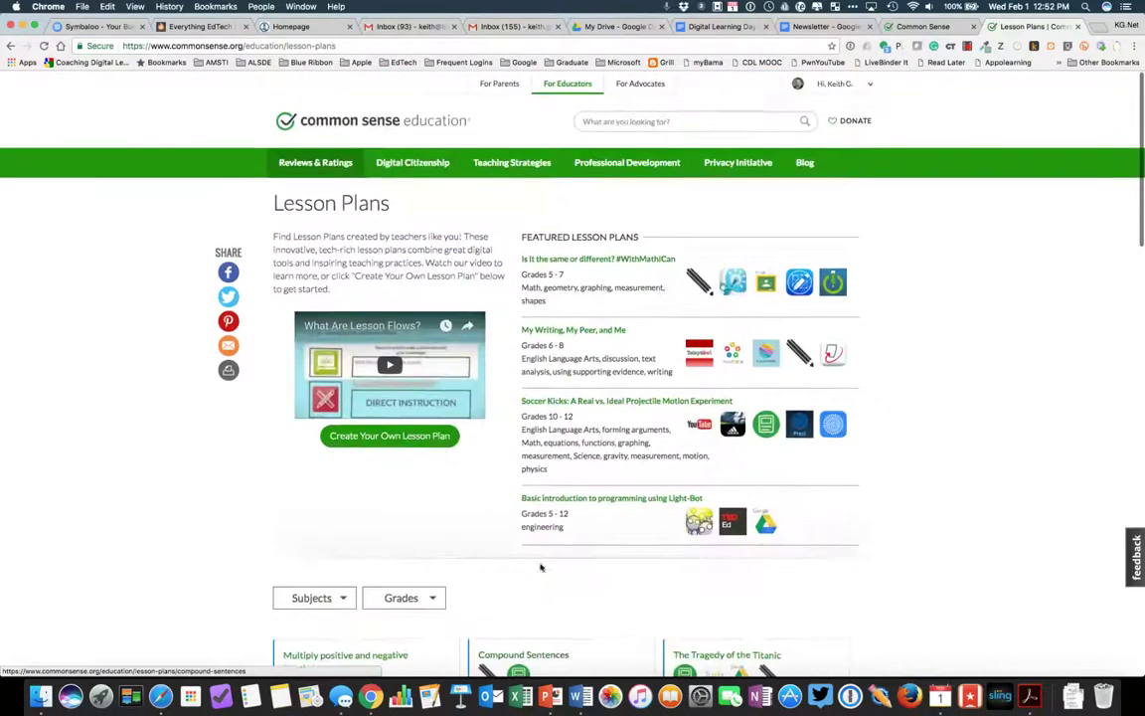